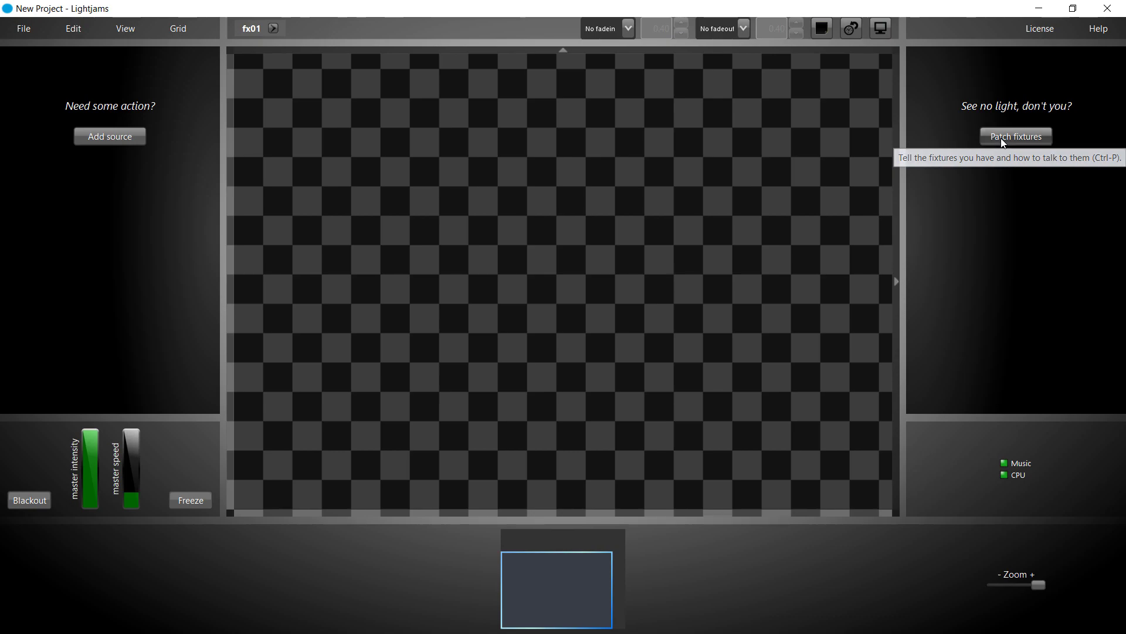
- Patch four Generic RGB fixtures, A–D, from the Patch fixtures dialog
left_click(1001, 138)
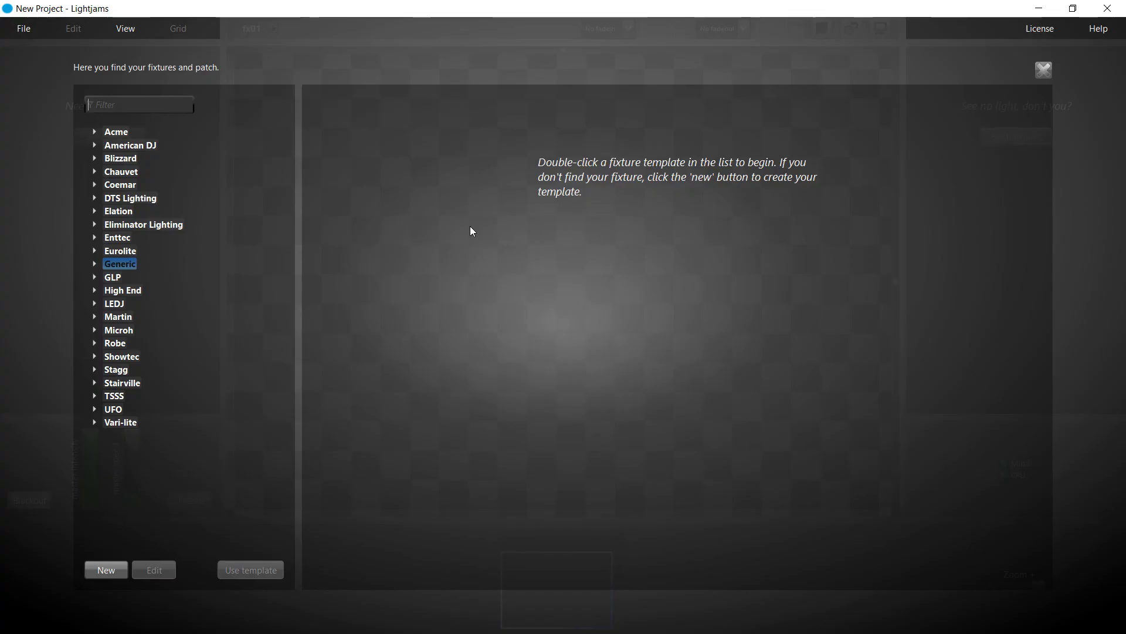
double_click(129, 265)
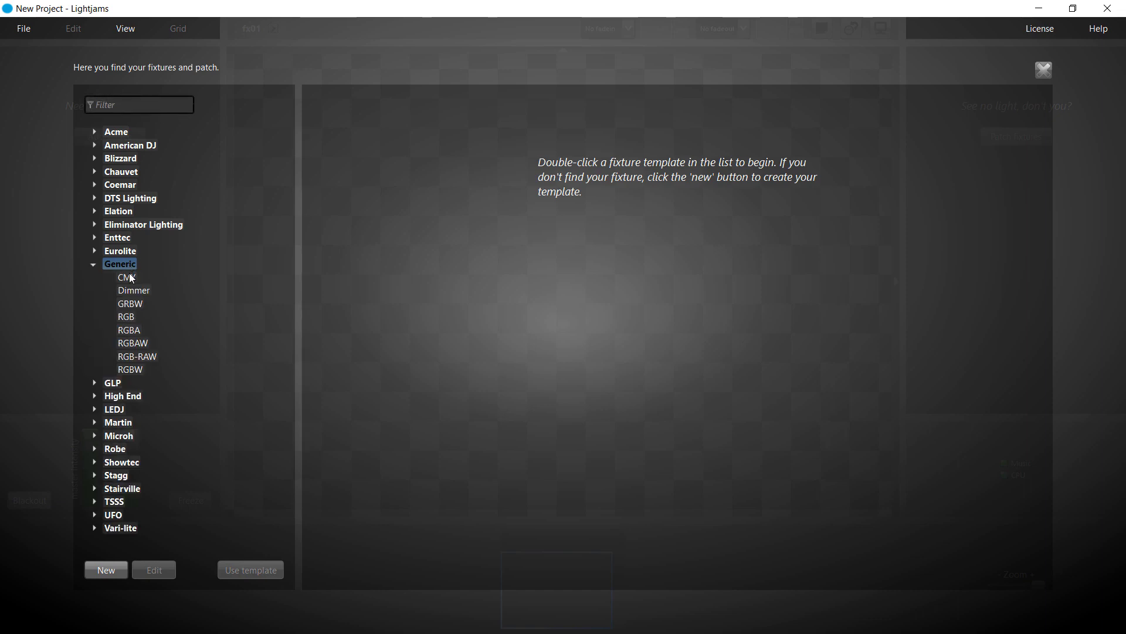
double_click(129, 316)
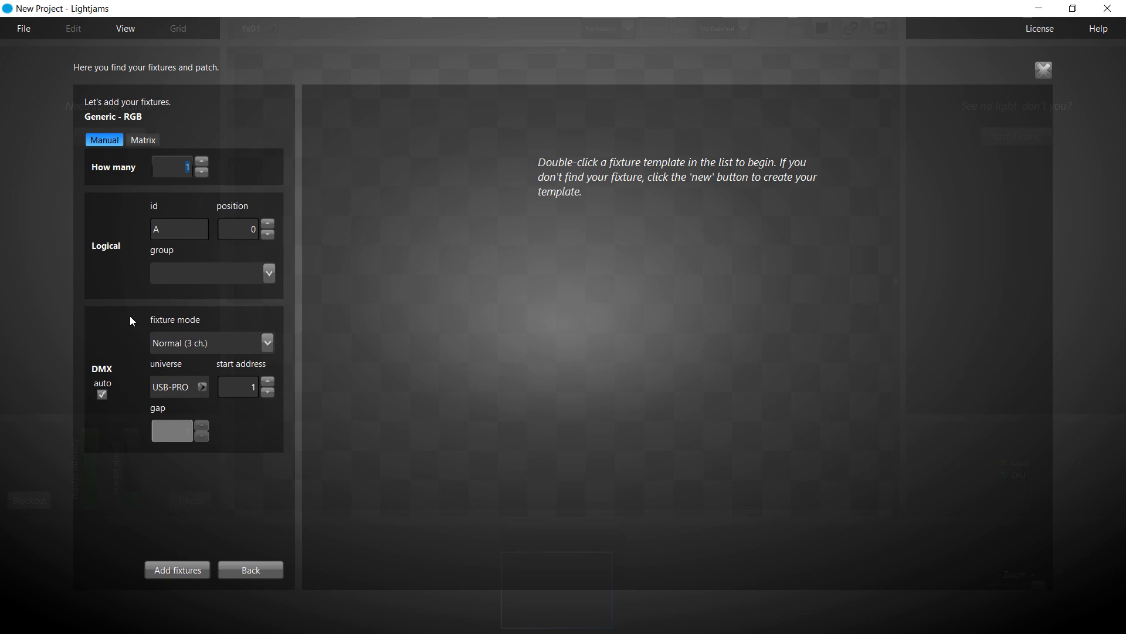
double_click(203, 163)
type("4")
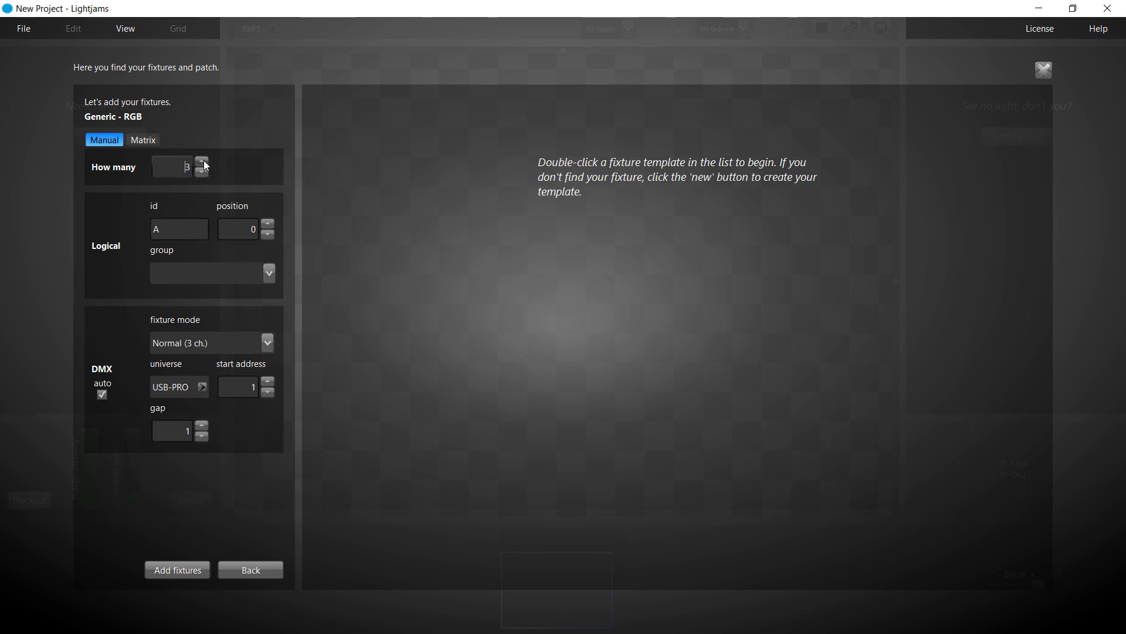
left_click(177, 570)
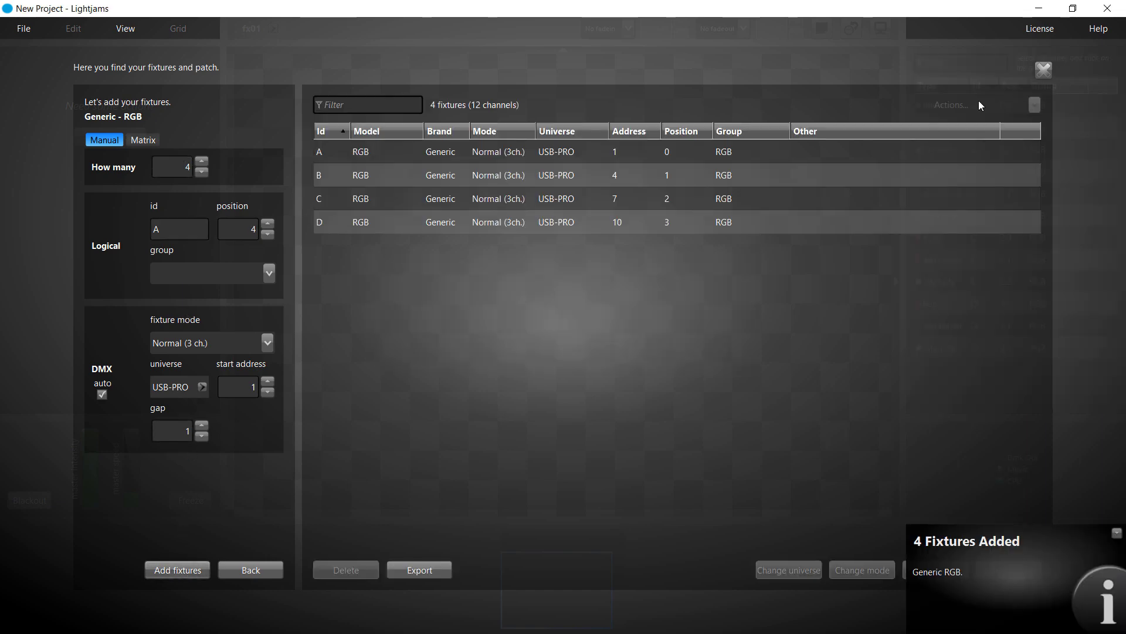
- Close the patch panel and select the intensity attributes of fixtures A, B, C and D
left_click(1044, 71)
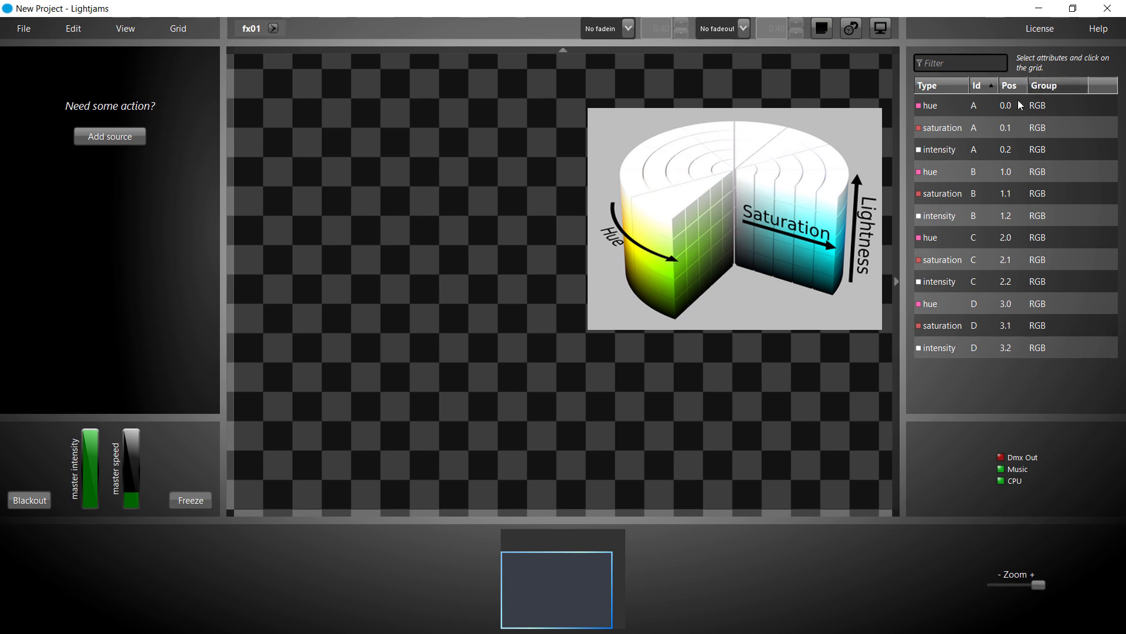
left_click(975, 151)
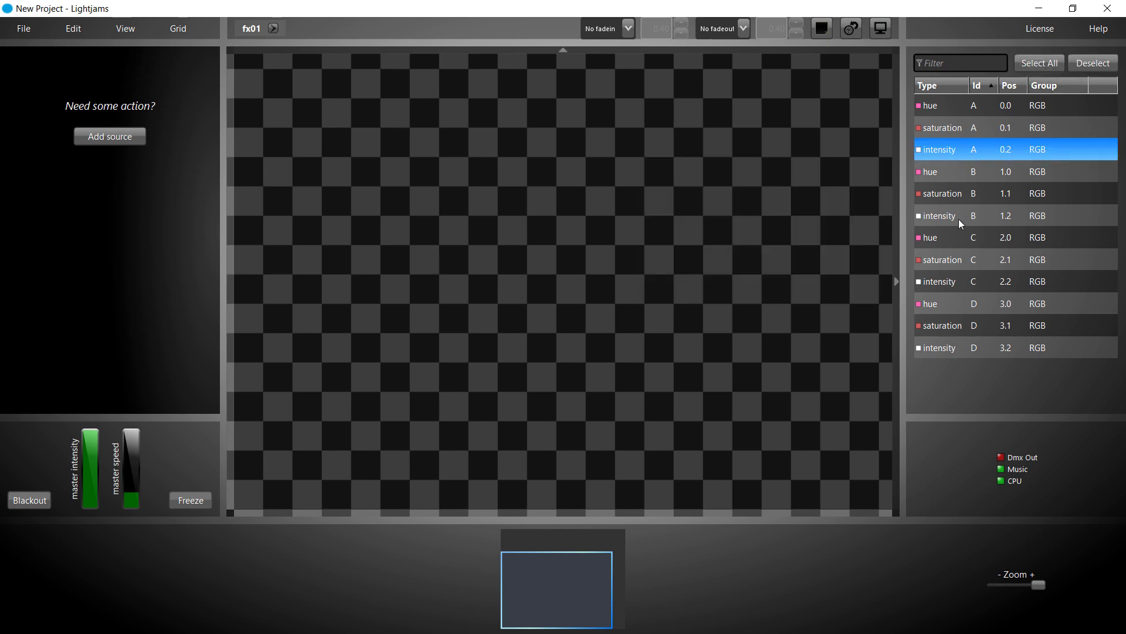
left_click(959, 220, "ctrl")
left_click(953, 281, "ctrl")
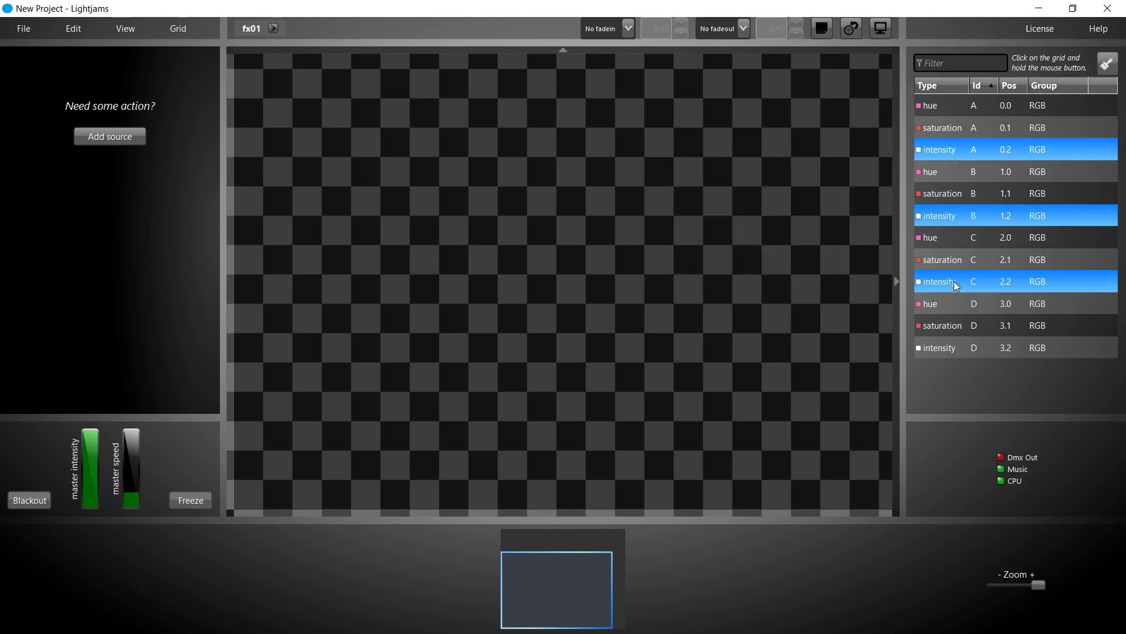
left_click(958, 348, "ctrl")
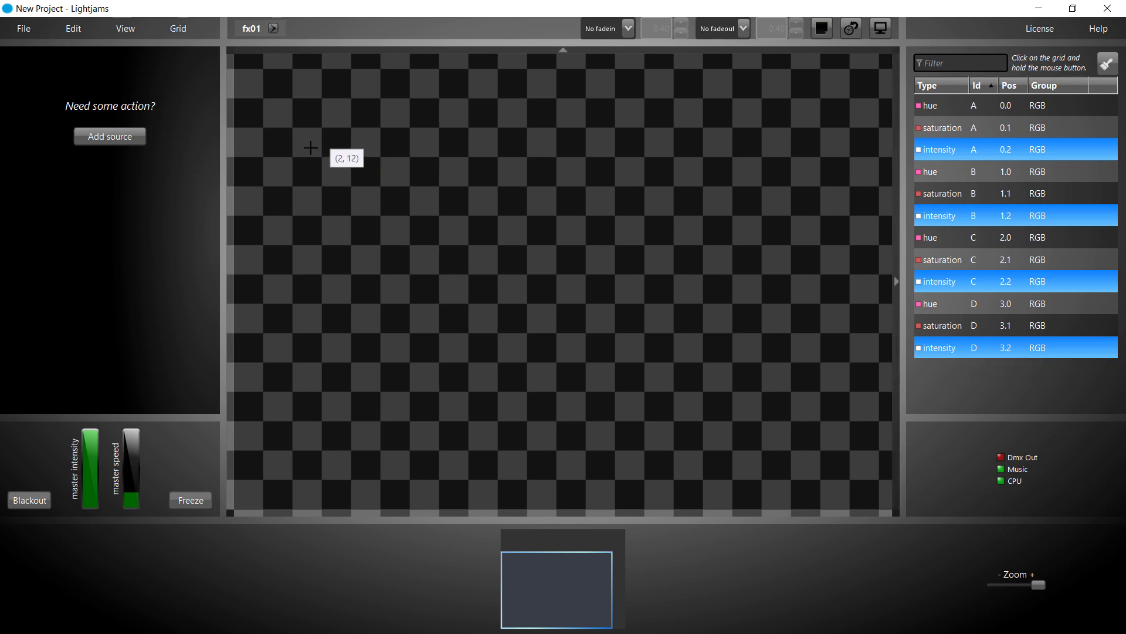
- Place fixtures A–D in a row on the grid and open the fx01 monitor preview beside it
left_click_drag(310, 147, 380, 147)
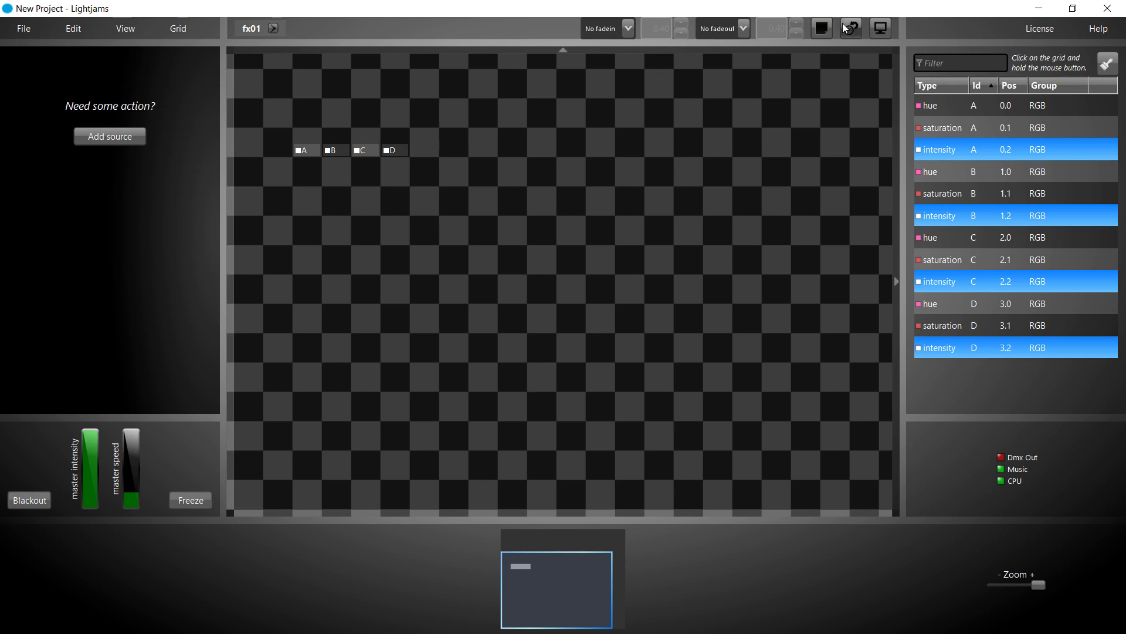
left_click(877, 30)
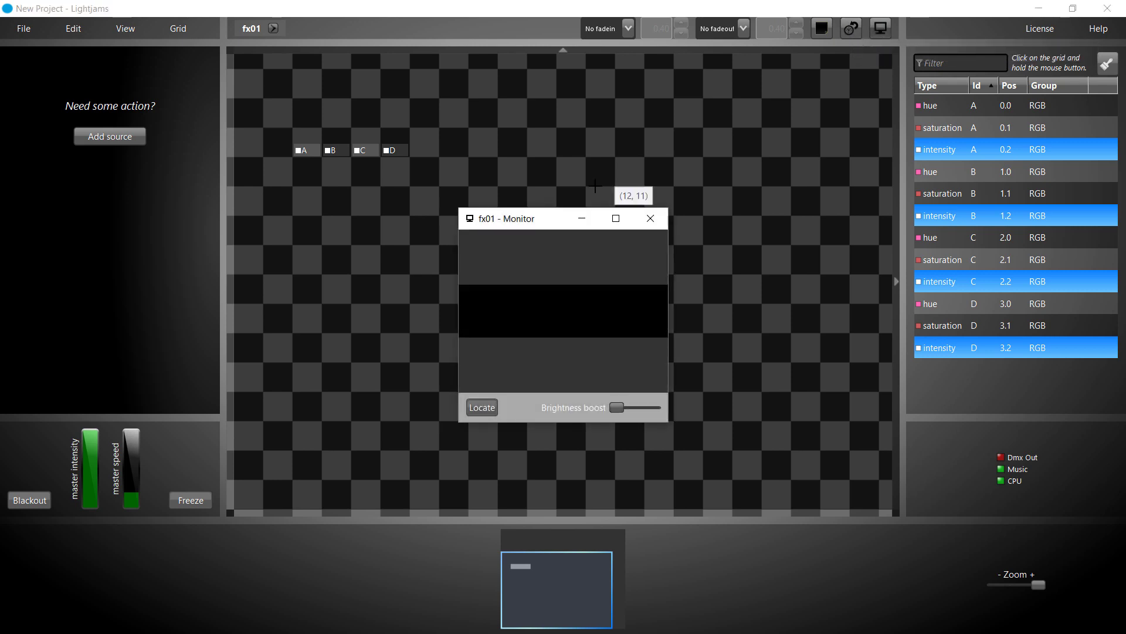
left_click_drag(550, 230, 738, 108)
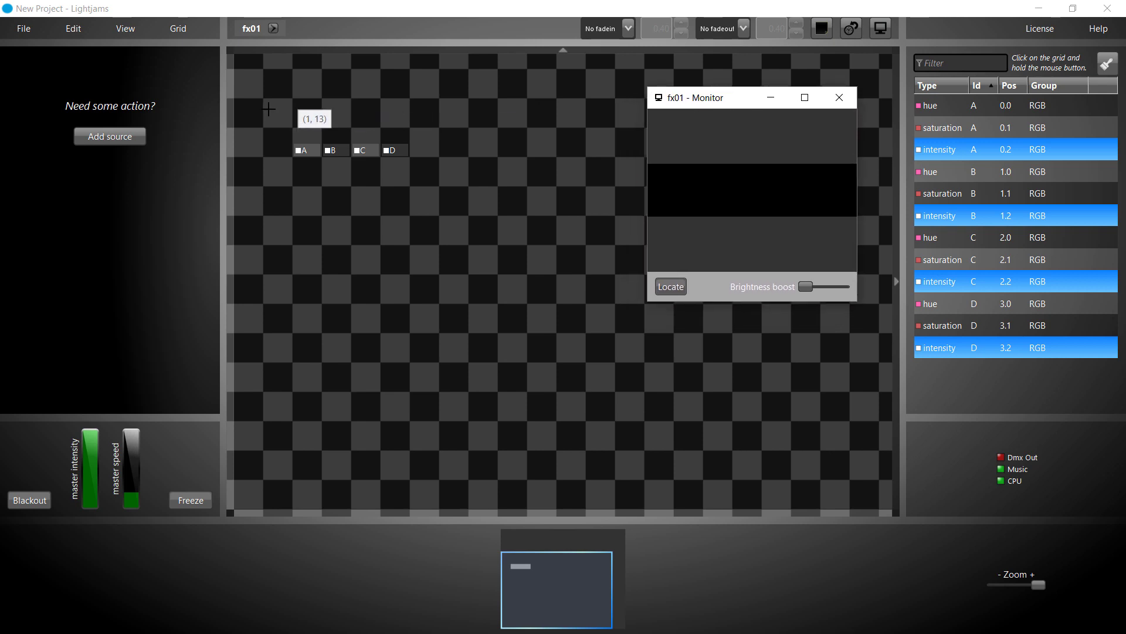
- Add a circle wave source by fixtures A–D with power and range both at 100%
left_click(122, 135)
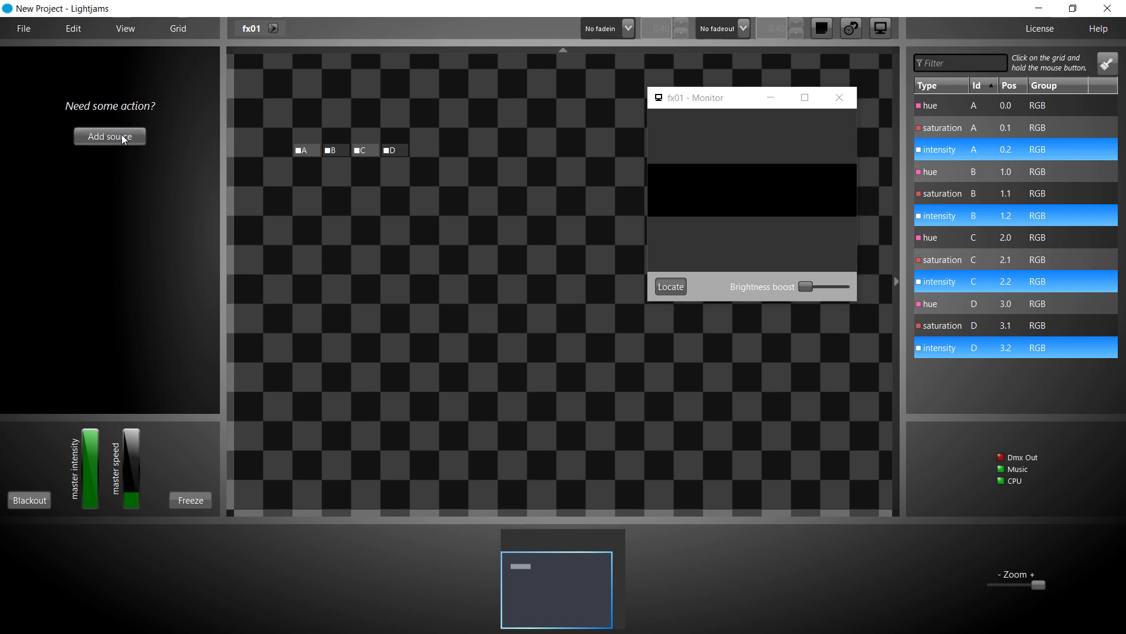
left_click(122, 137)
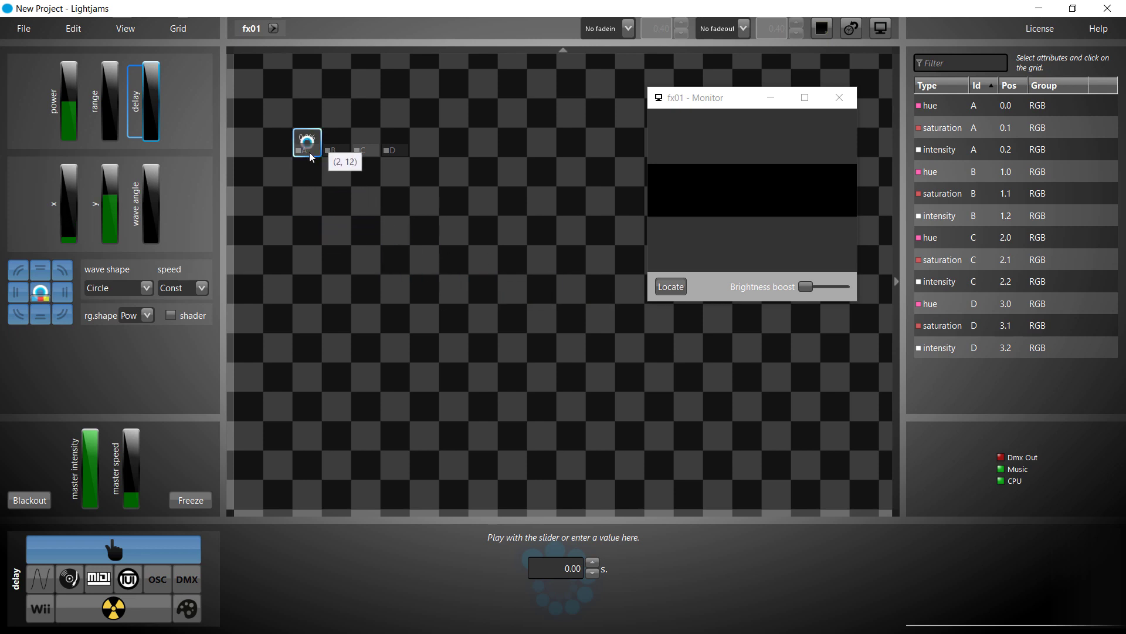
mouse_move(66, 100)
left_click_drag(66, 95, 67, 49)
mouse_move(297, 143)
left_mouse_down()
mouse_move(400, 150)
mouse_move(246, 154)
left_mouse_up()
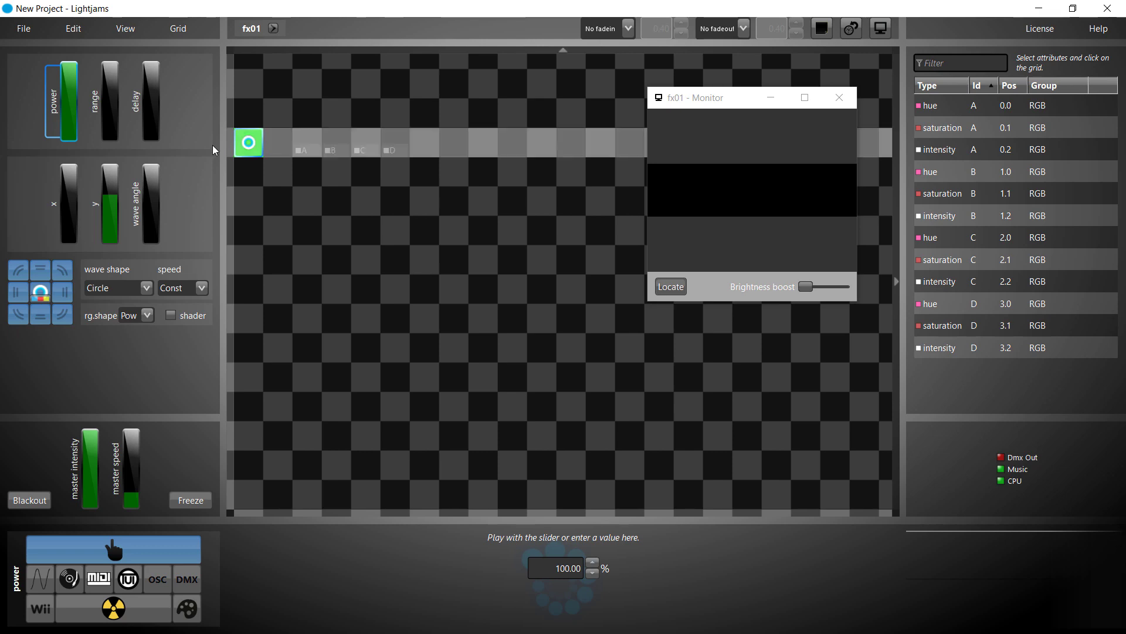
left_click(106, 114)
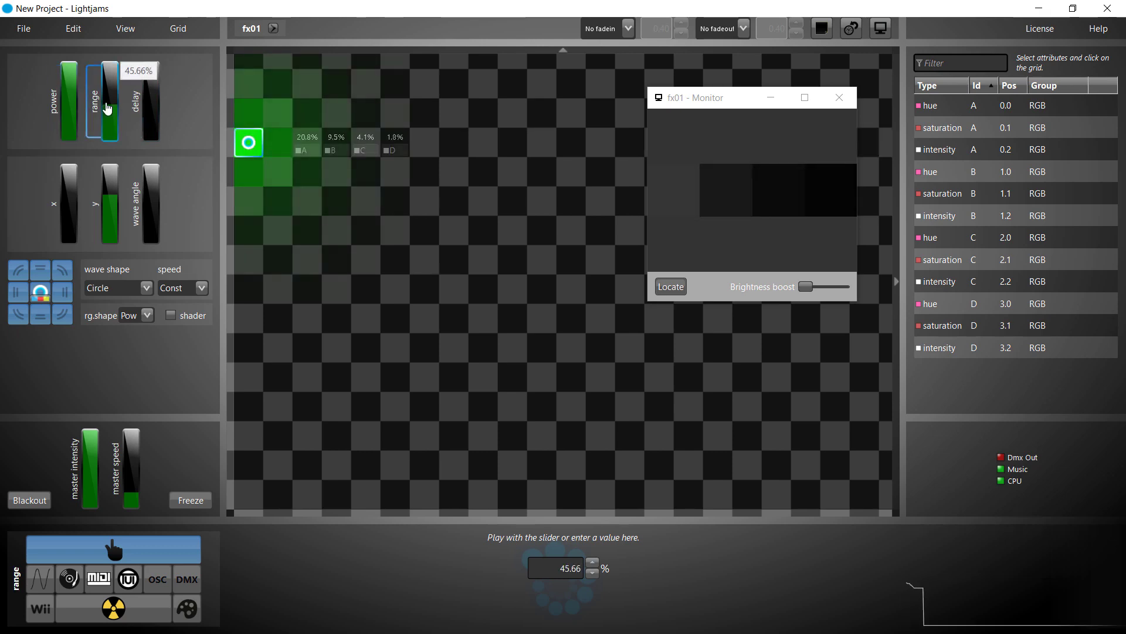
left_click_drag(106, 108, 108, 66)
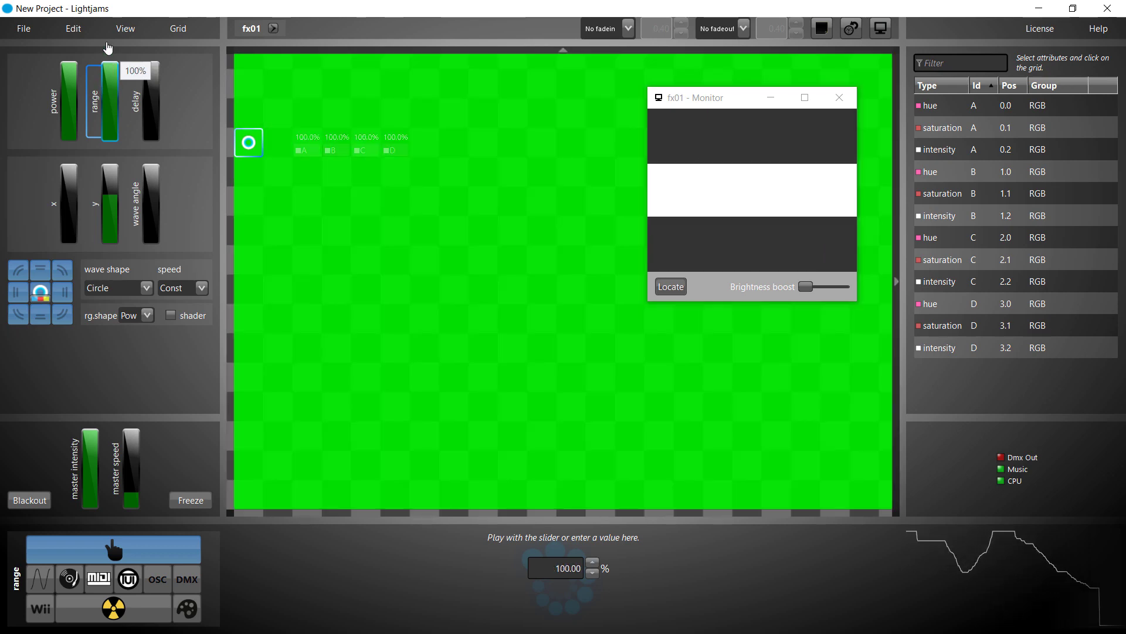
- Set the source's power to a Sin wave generator
left_click(55, 106)
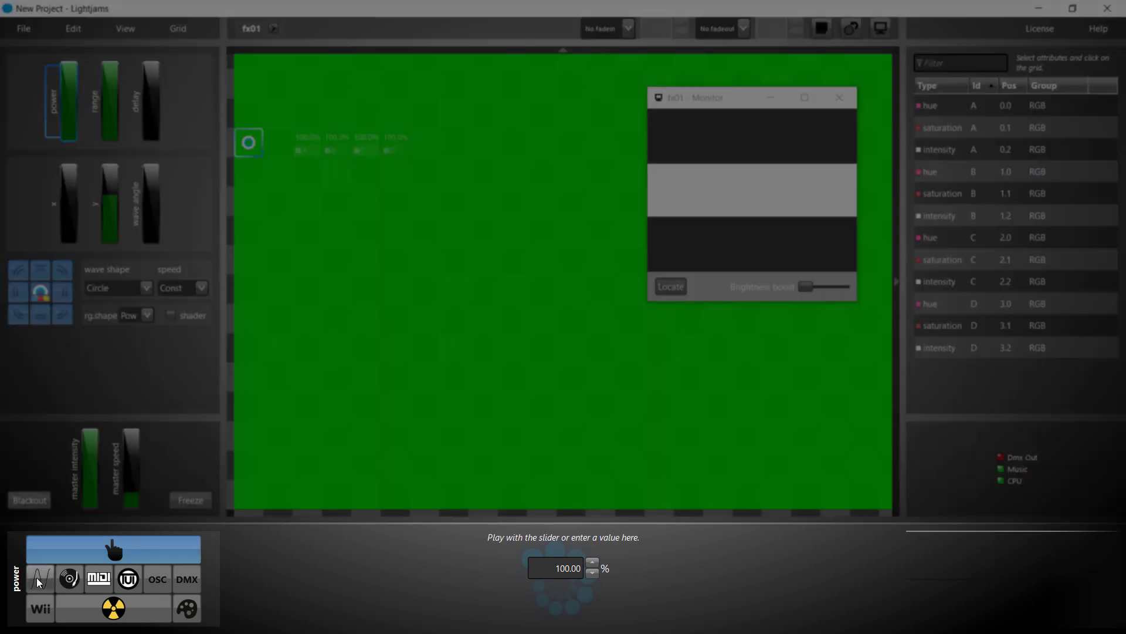
left_click(38, 579)
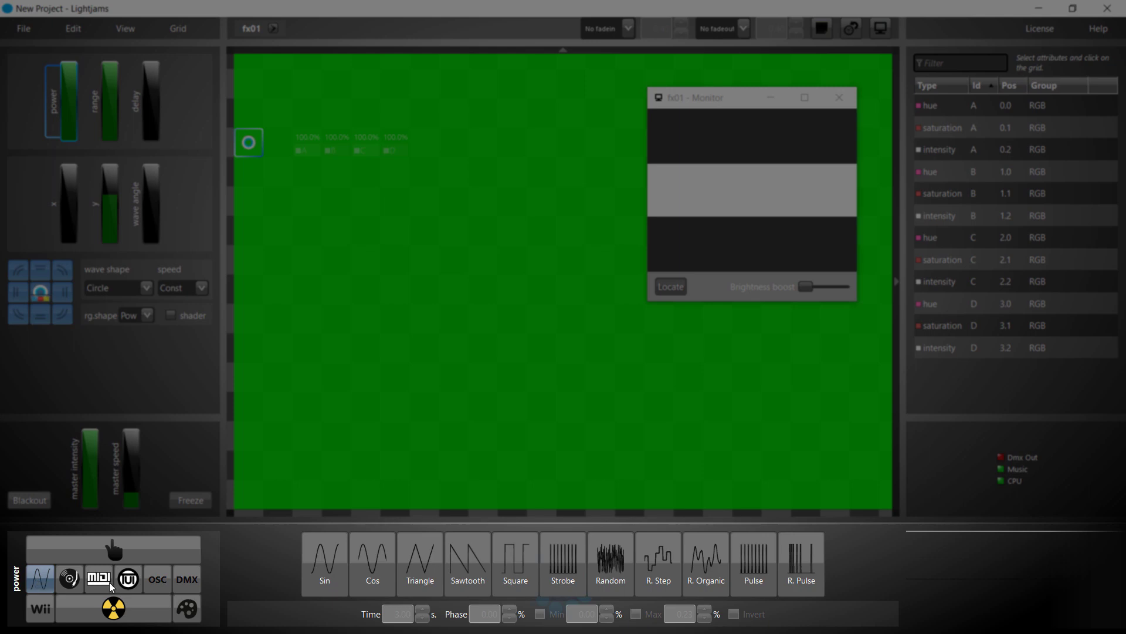
left_click(319, 581)
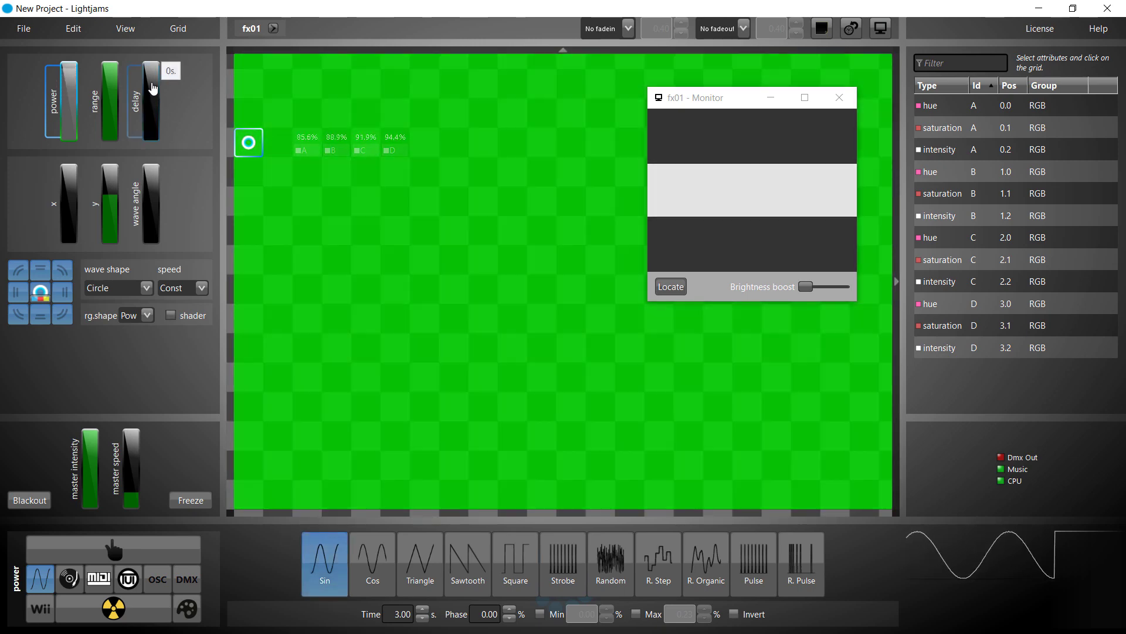
- Set the source delay to 0.16 s and turn off its diagonal and vertical spread directions
left_click(152, 89)
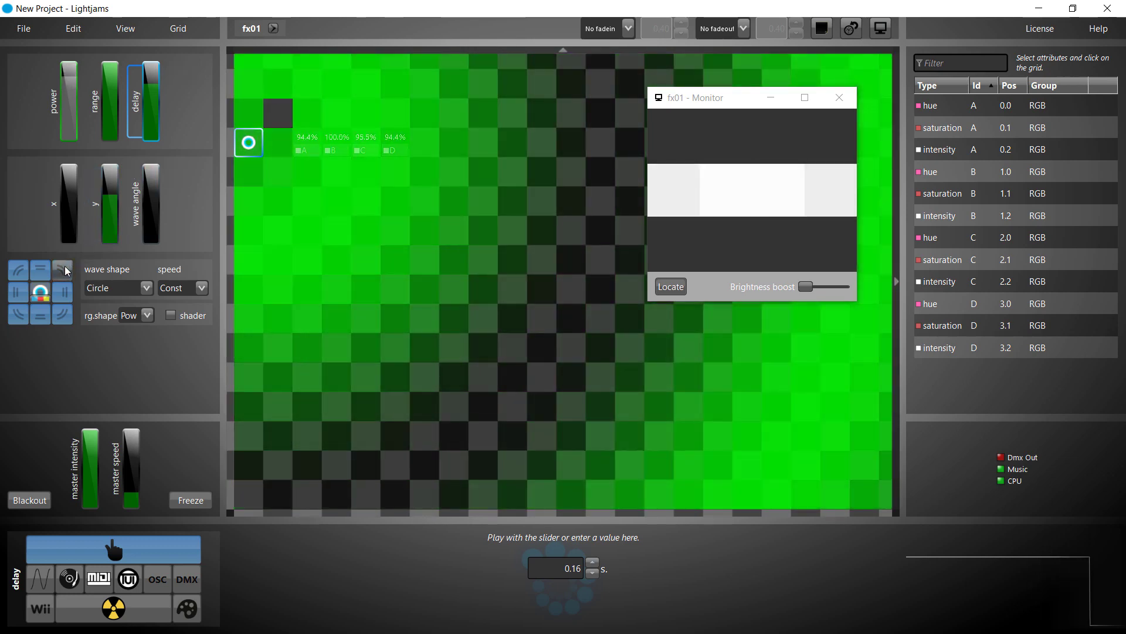
left_click(16, 273)
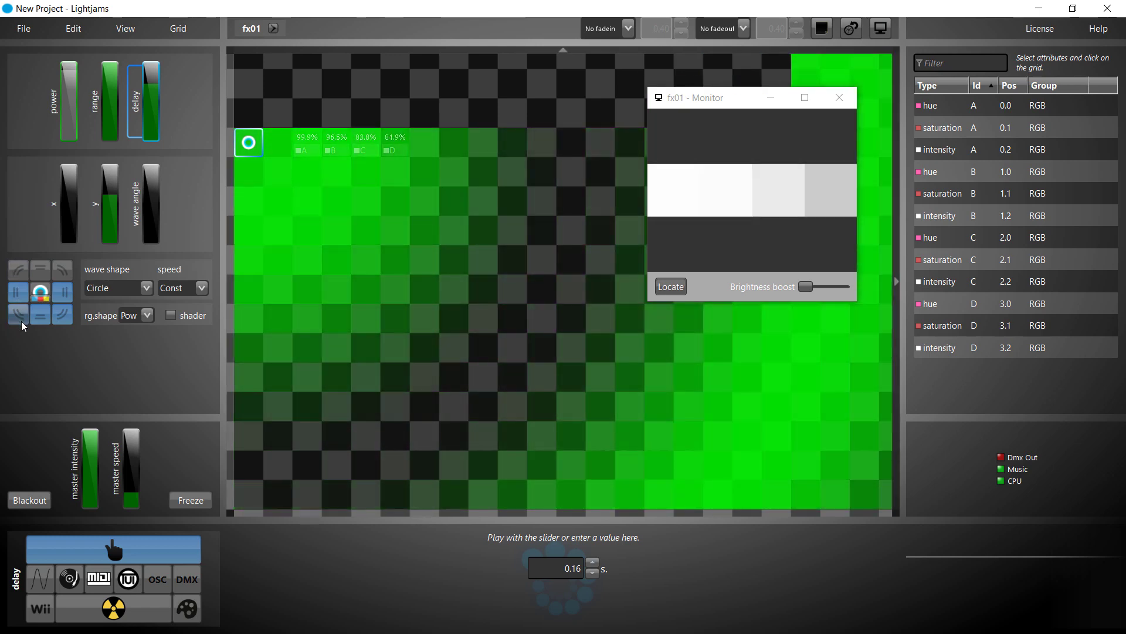
left_click(18, 313)
left_click(42, 317)
left_click(61, 315)
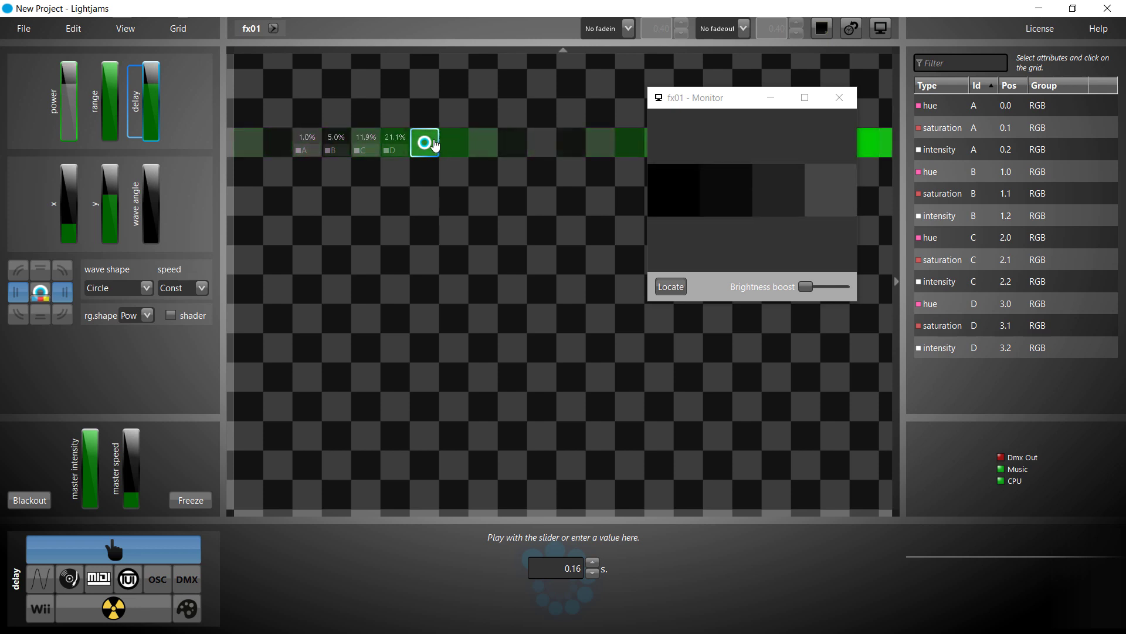
left_click(310, 145)
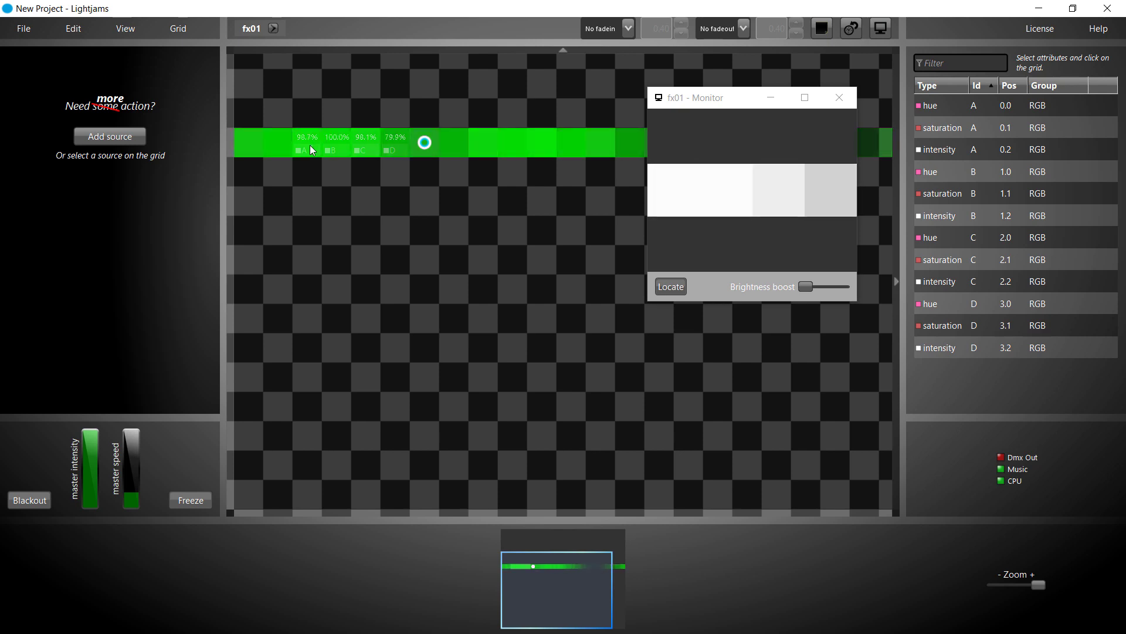
left_click(79, 30)
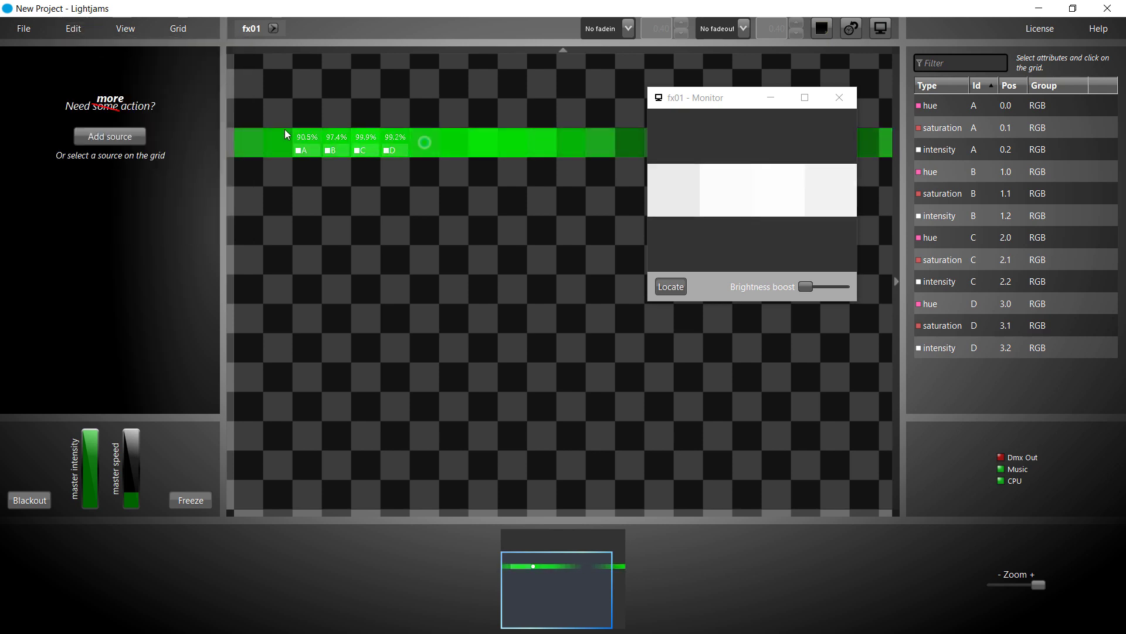
left_click(228, 139)
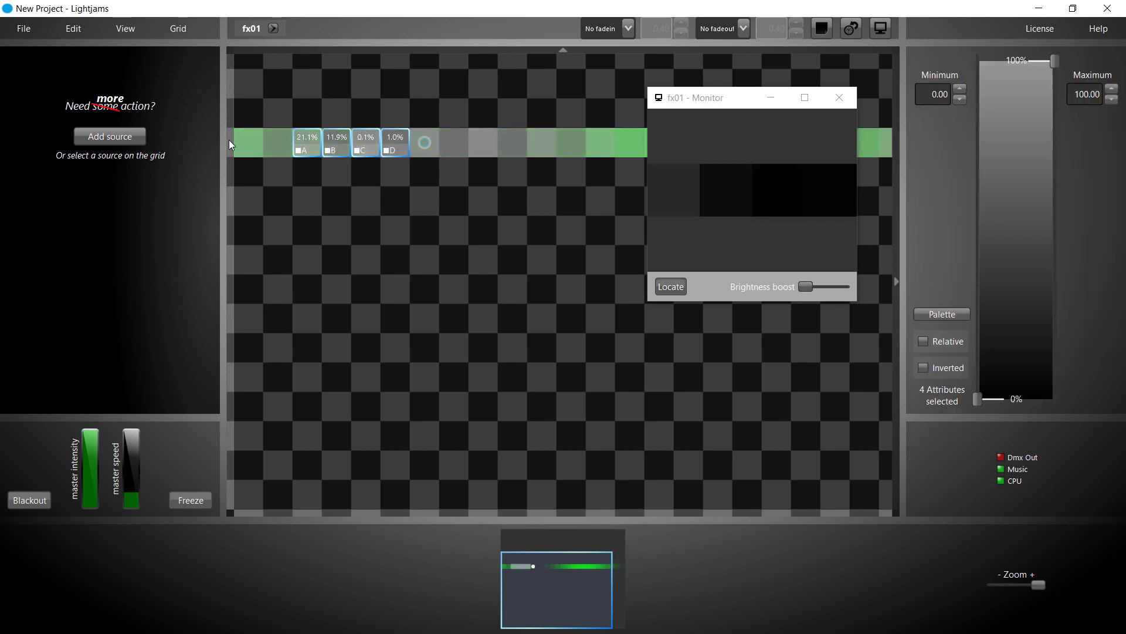
left_click(75, 29)
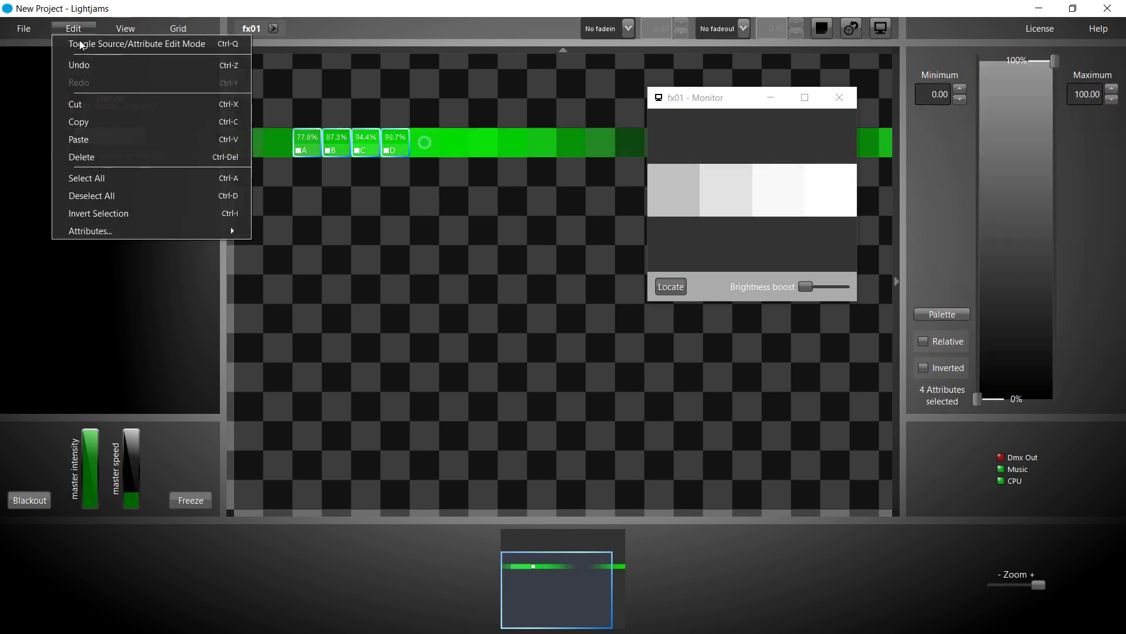
mouse_move(141, 230)
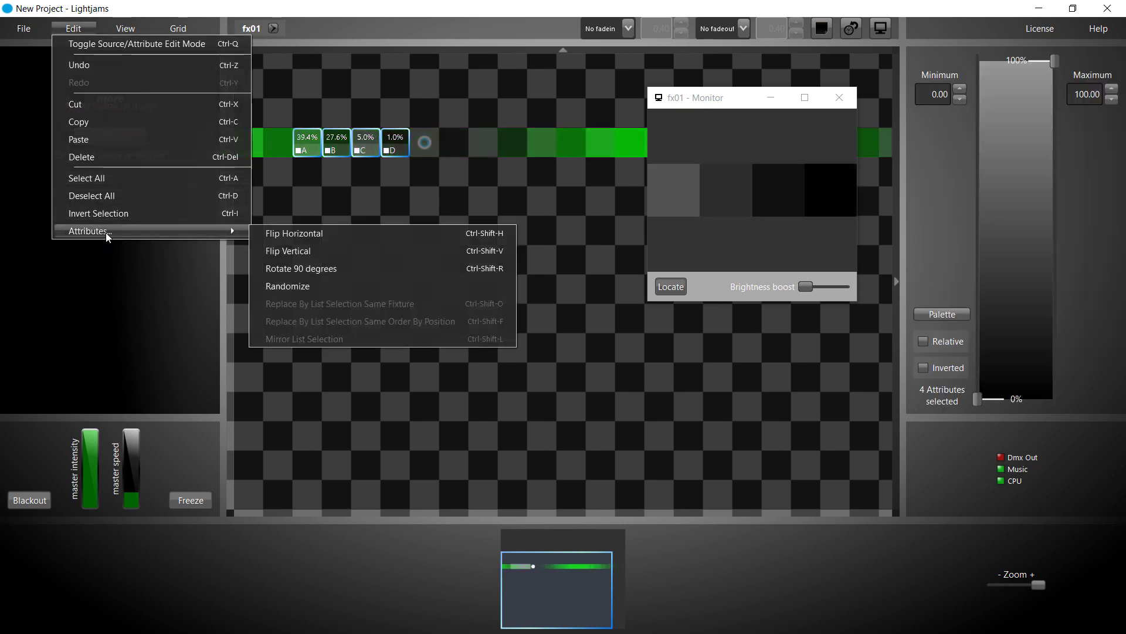
left_click(304, 236)
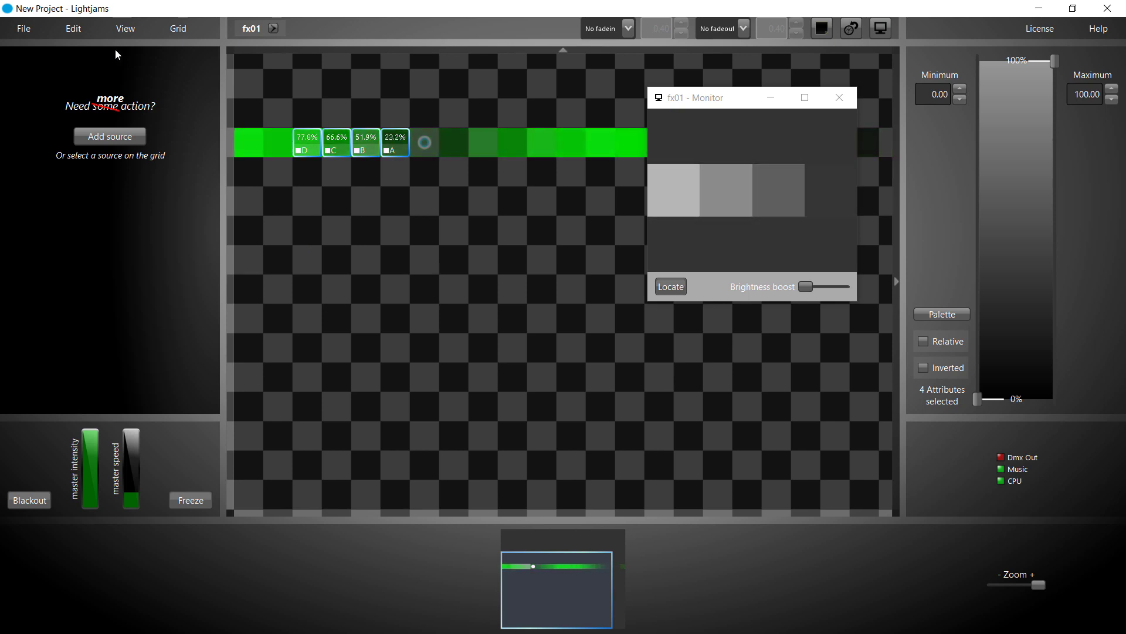
left_click(75, 31)
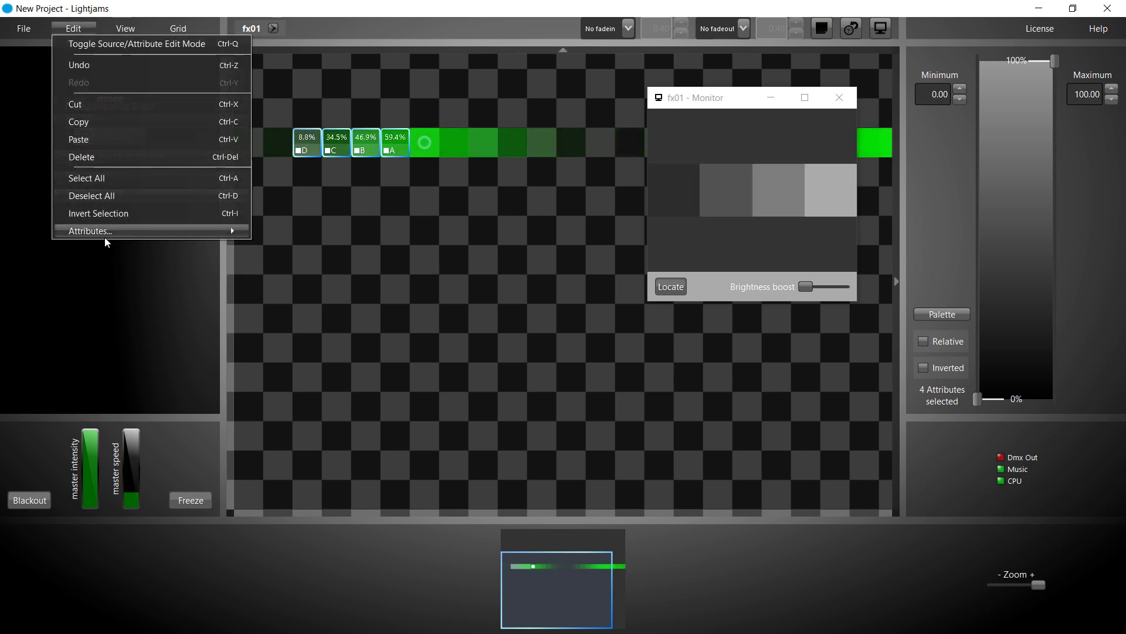
mouse_move(145, 231)
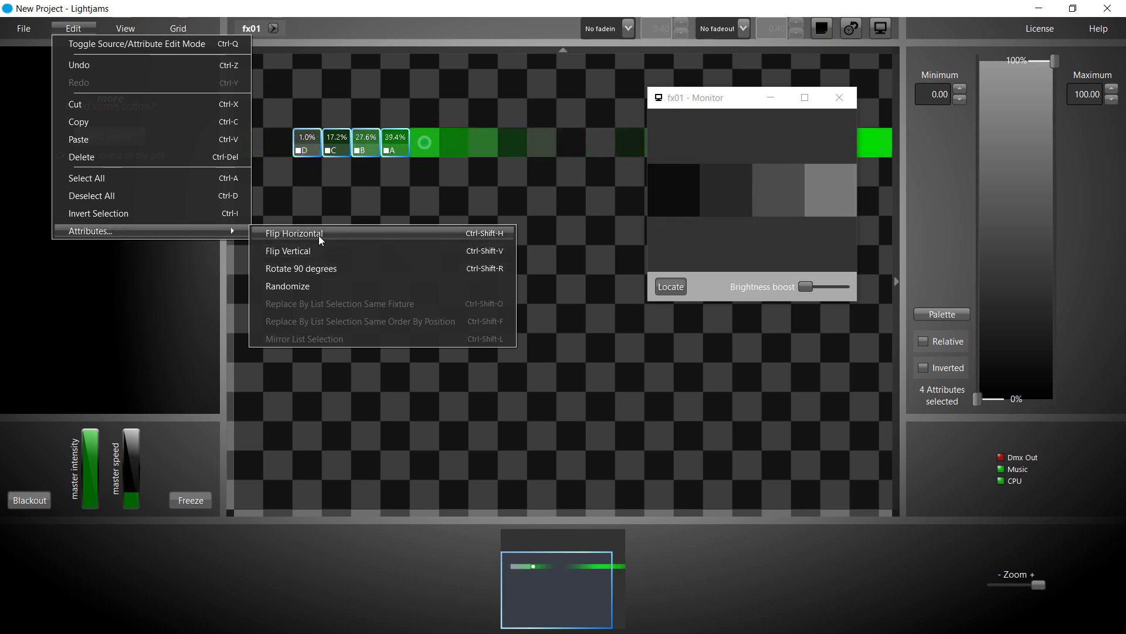
left_click(319, 235)
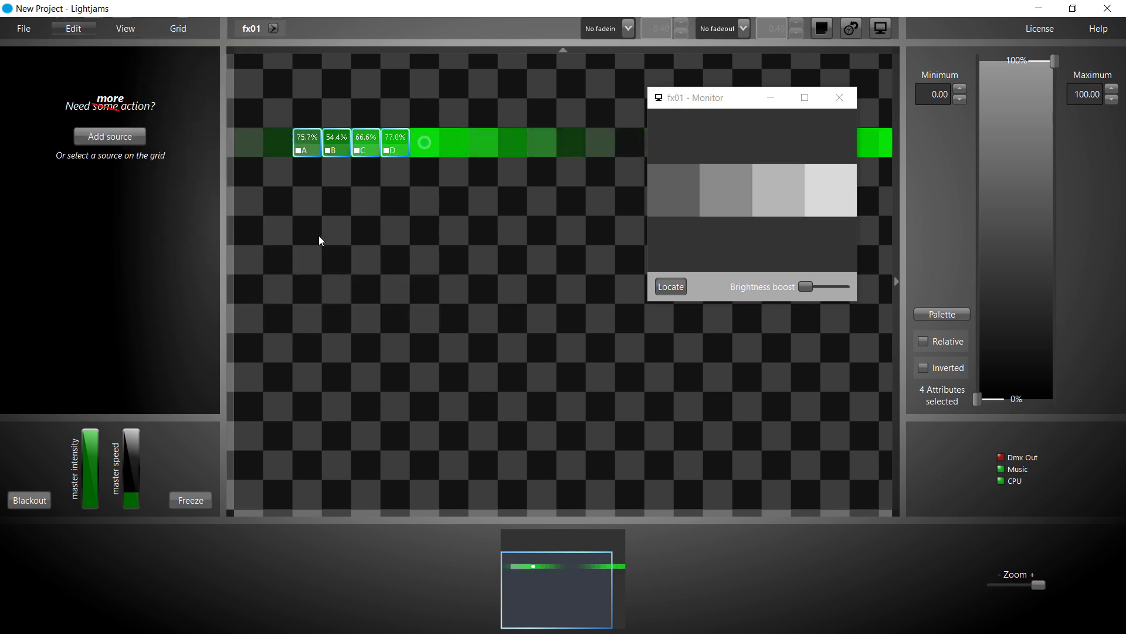
left_click(425, 143)
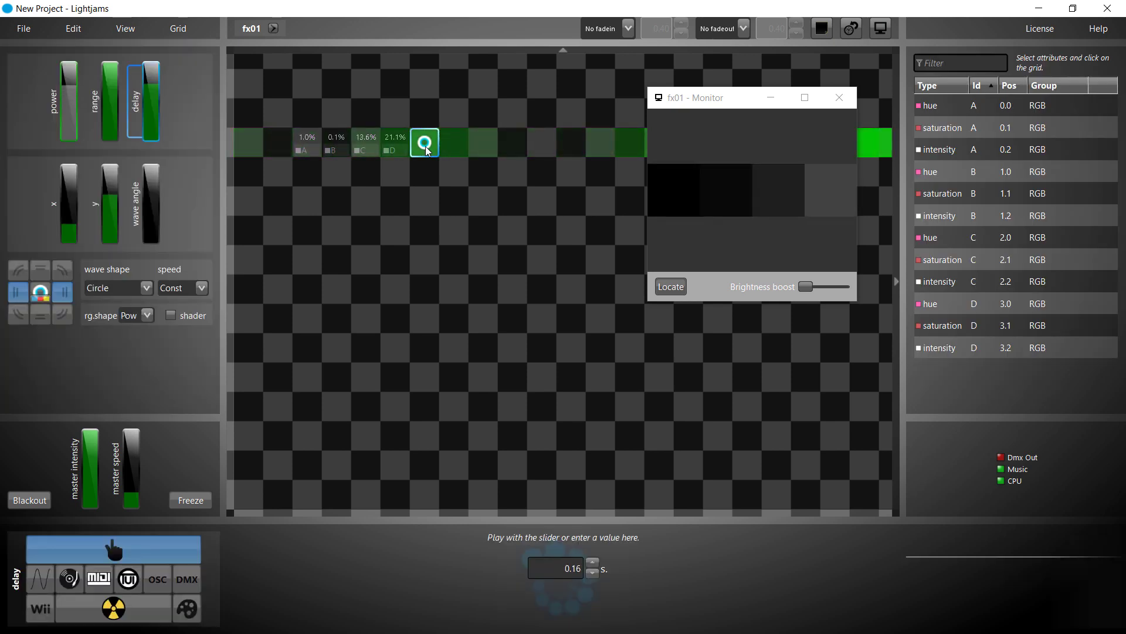
- Move the circle source one cell left and box-select fixture attributes A–D
mouse_move(426, 151)
left_mouse_down()
mouse_move(357, 134)
mouse_move(215, 136)
left_mouse_up()
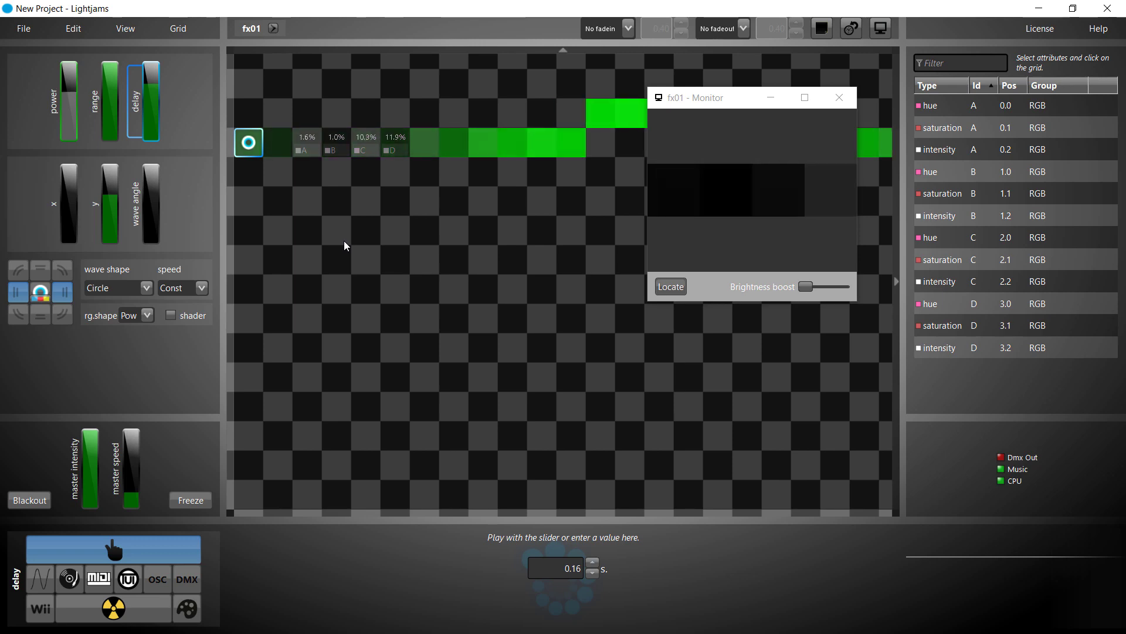
left_click(308, 145)
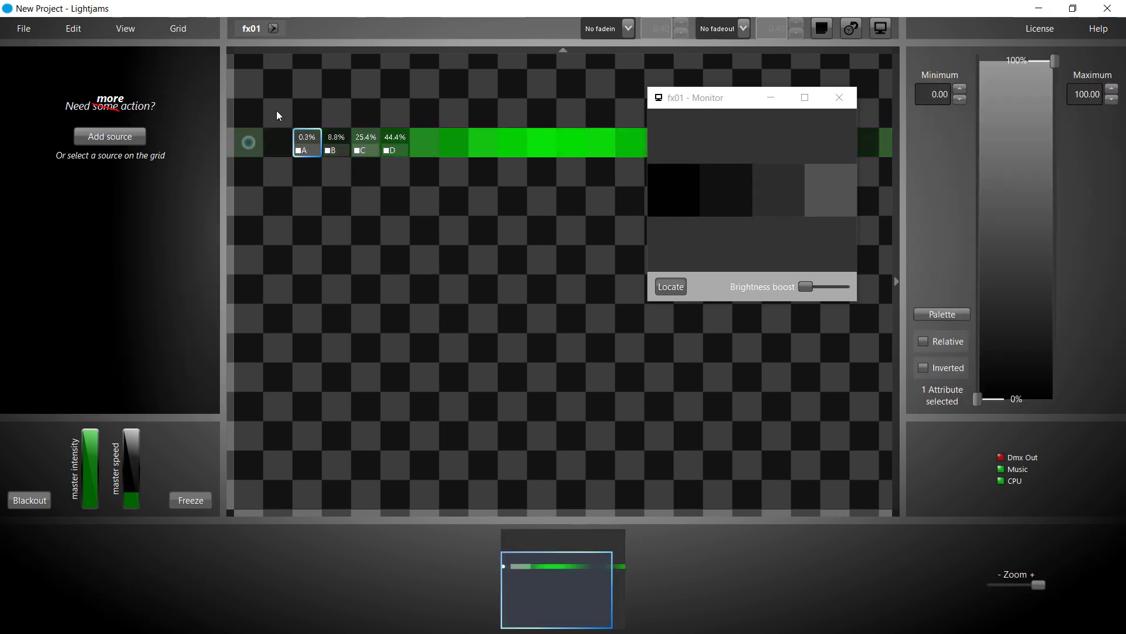
left_click_drag(279, 115, 409, 162)
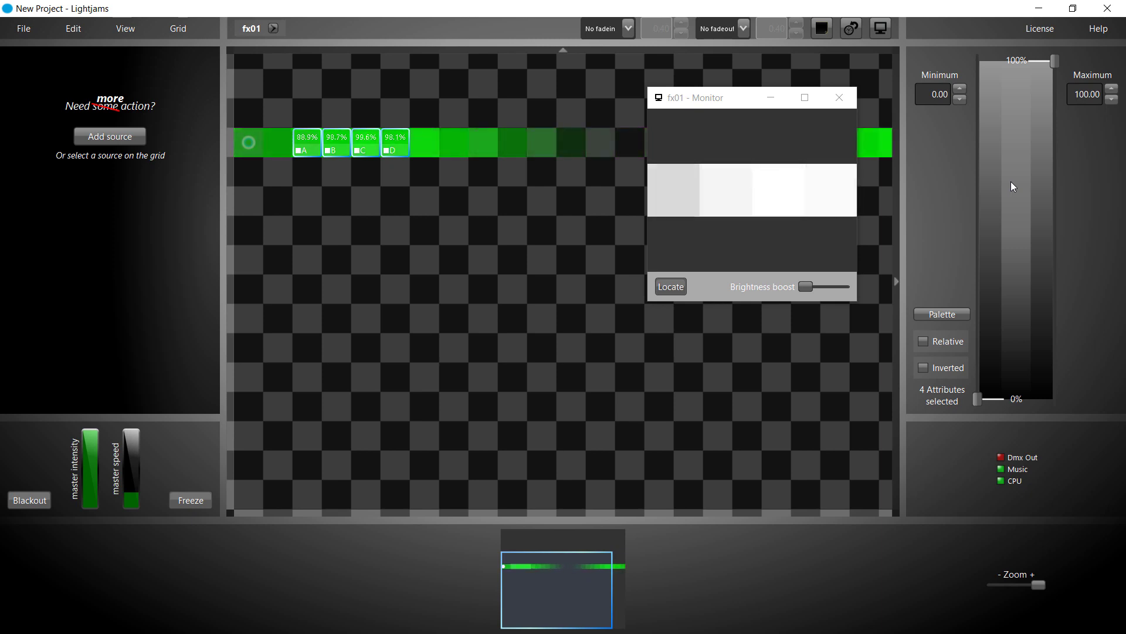
- Set the selected attributes' Minimum/Maximum range to about 25.25–64.32%
left_click(1011, 182)
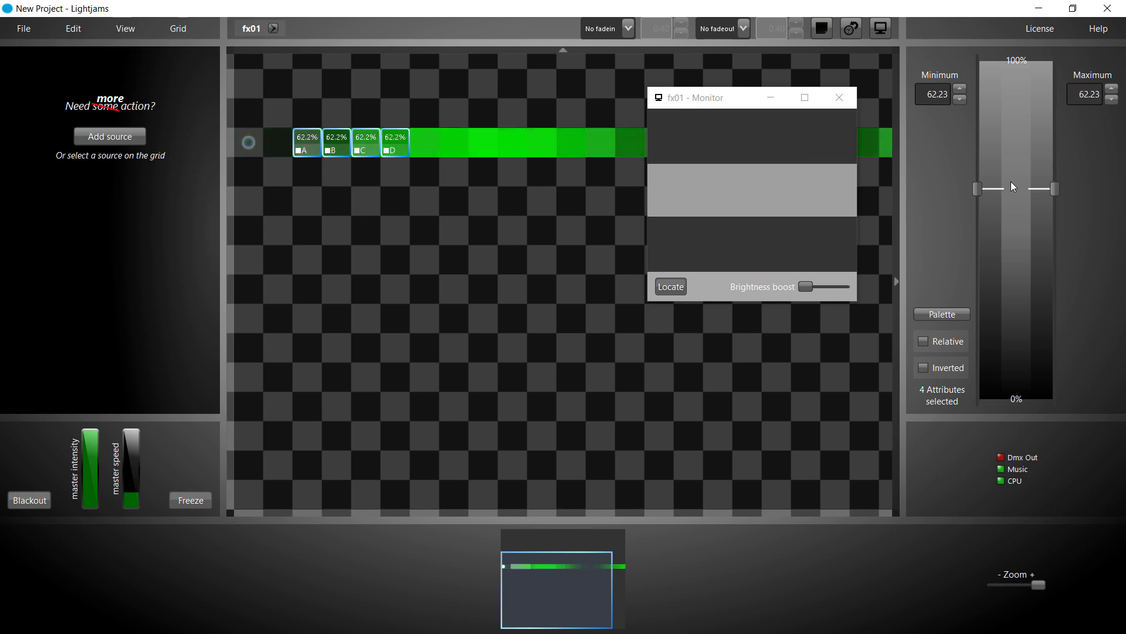
mouse_move(1011, 181)
left_mouse_down()
mouse_move(1018, 65)
mouse_move(1017, 291)
mouse_move(1021, 151)
left_mouse_up()
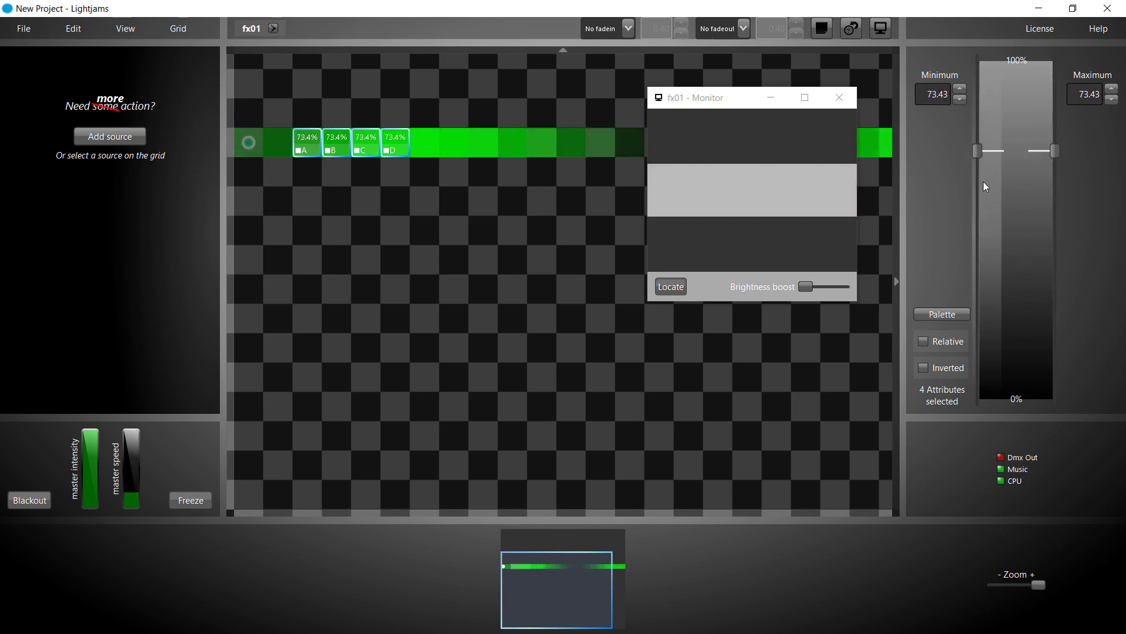
left_click_drag(977, 154, 979, 283)
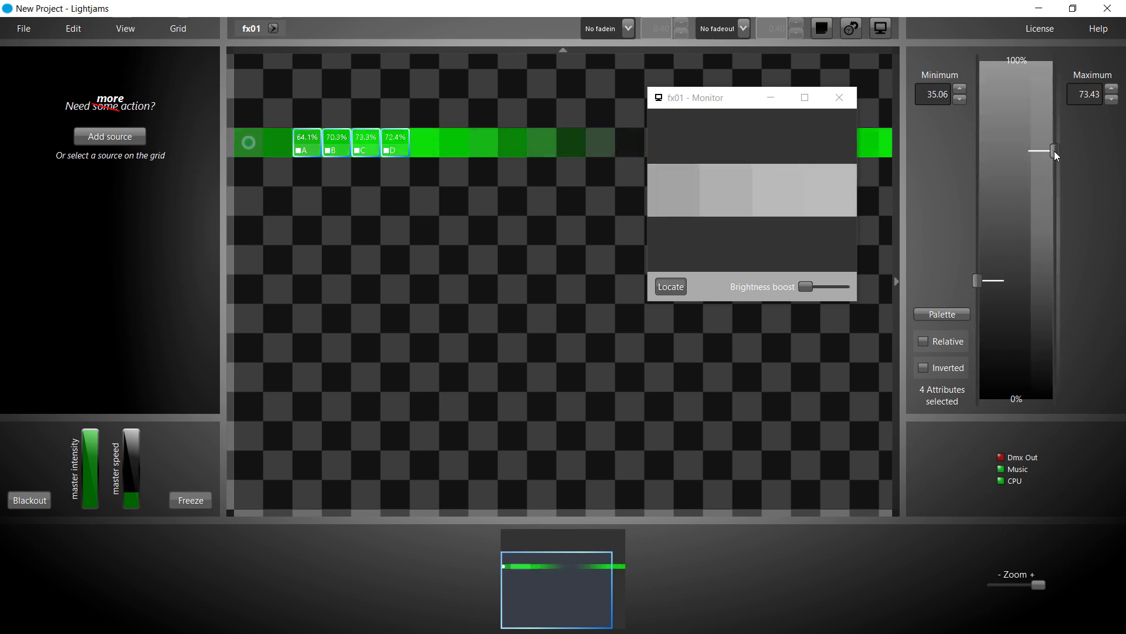
mouse_move(1054, 151)
left_mouse_down()
mouse_move(1052, 229)
mouse_move(1051, 162)
left_mouse_up()
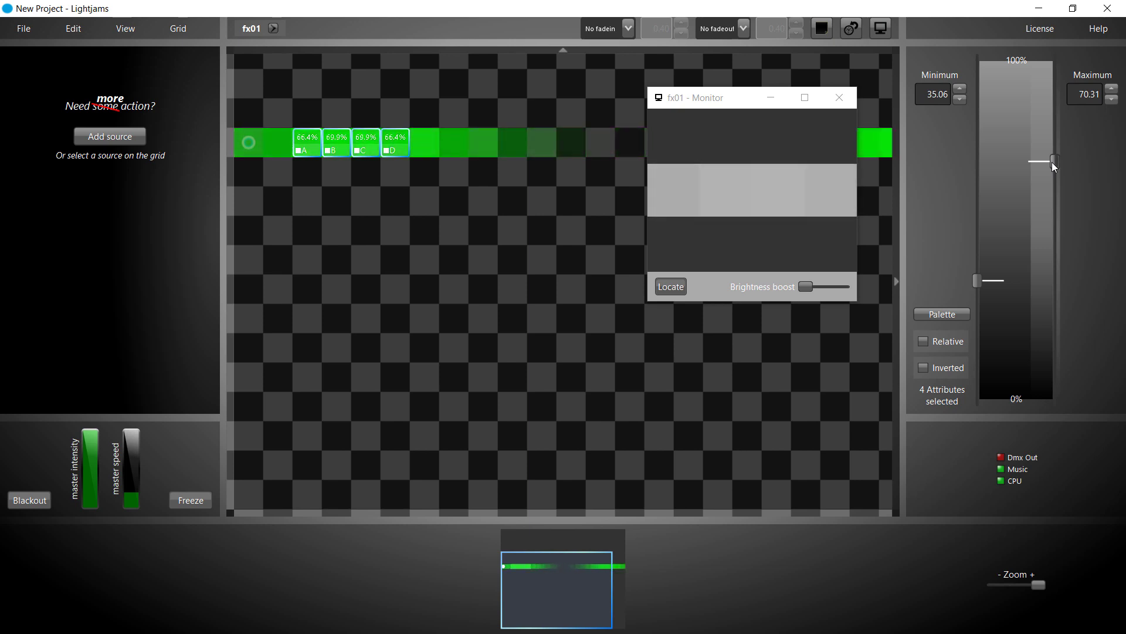
scroll(1011, 196, "up", 1)
mouse_move(1010, 196)
left_mouse_down()
mouse_move(1000, 298)
mouse_move(1011, 134)
mouse_move(1009, 209)
left_mouse_up()
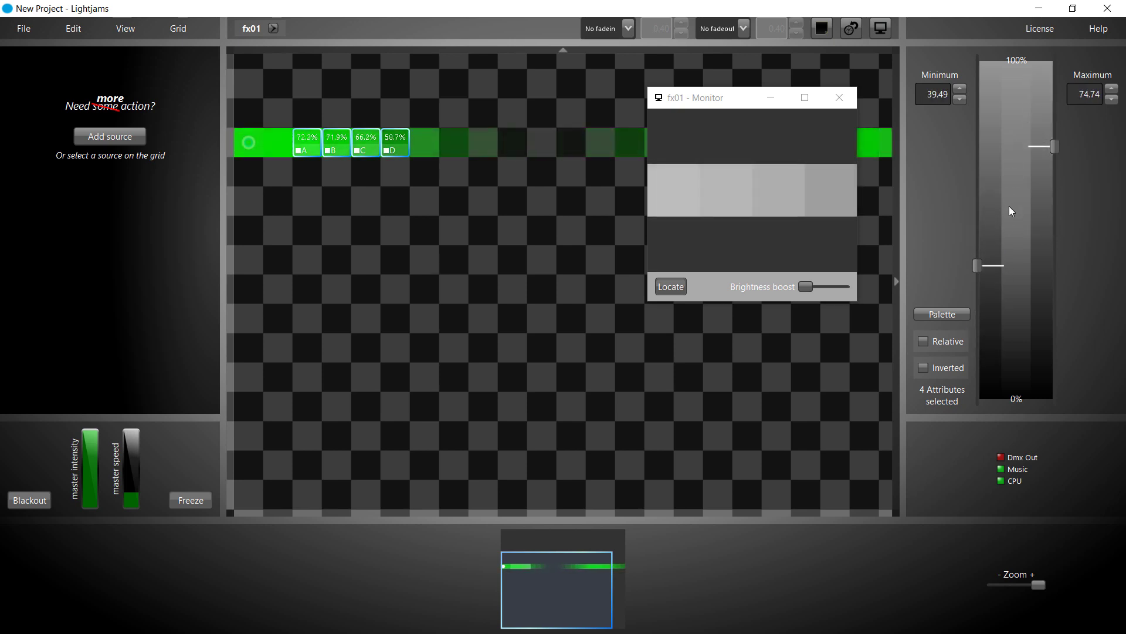
left_click_drag(982, 316, 984, 350)
left_click_drag(1053, 121, 1050, 212)
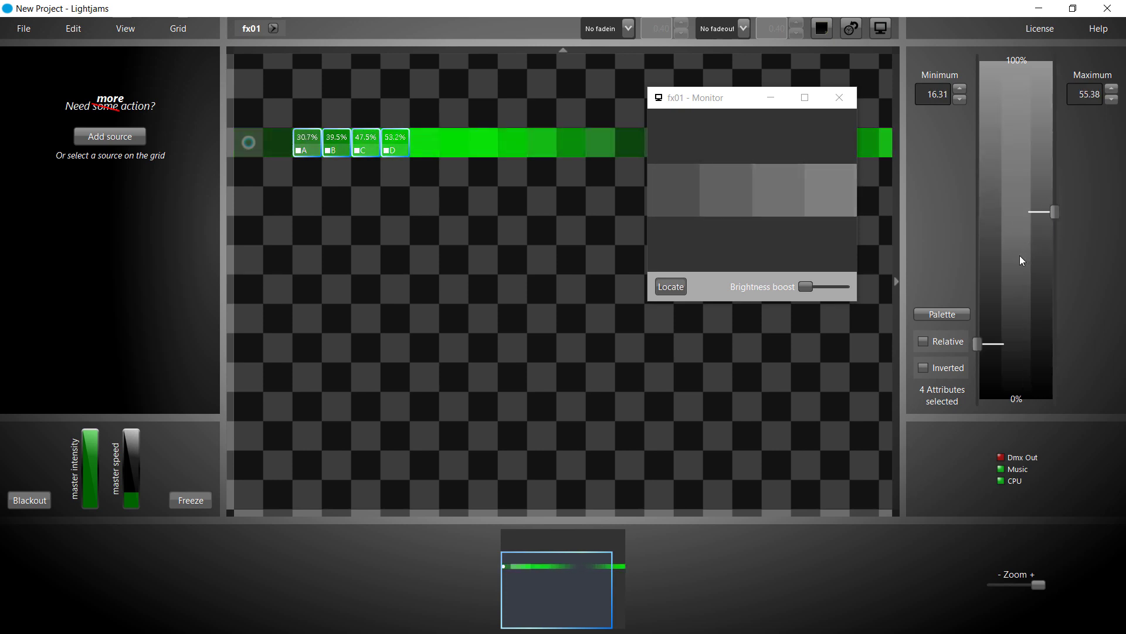
scroll(1019, 251, "up", 3)
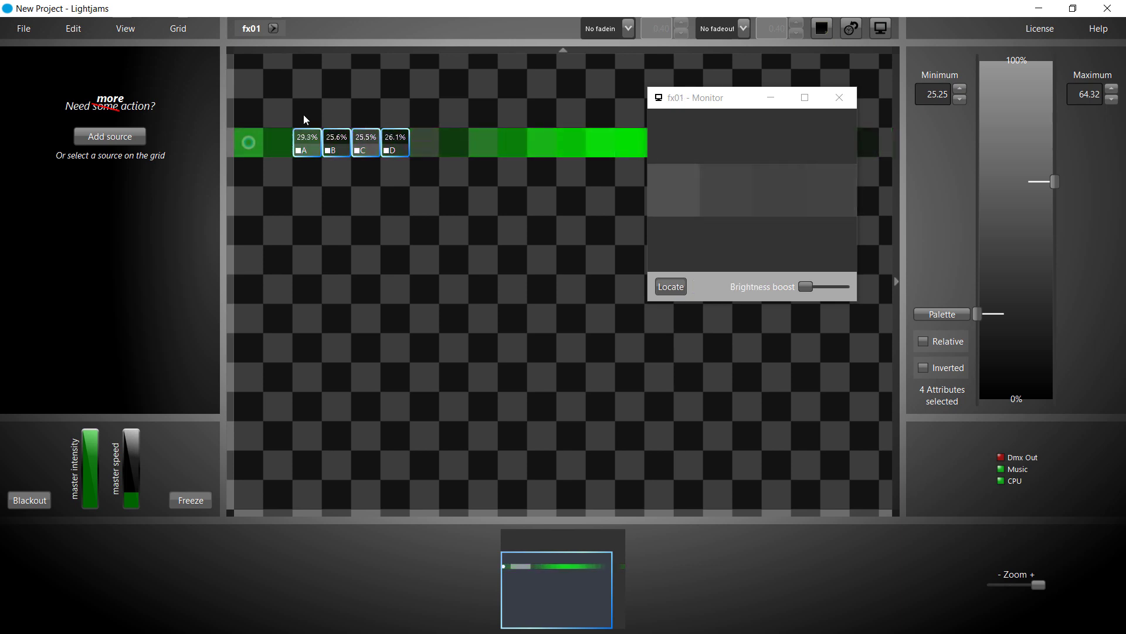
- Copy the circle source and paste duplicates of it onto the grid
left_click(245, 142)
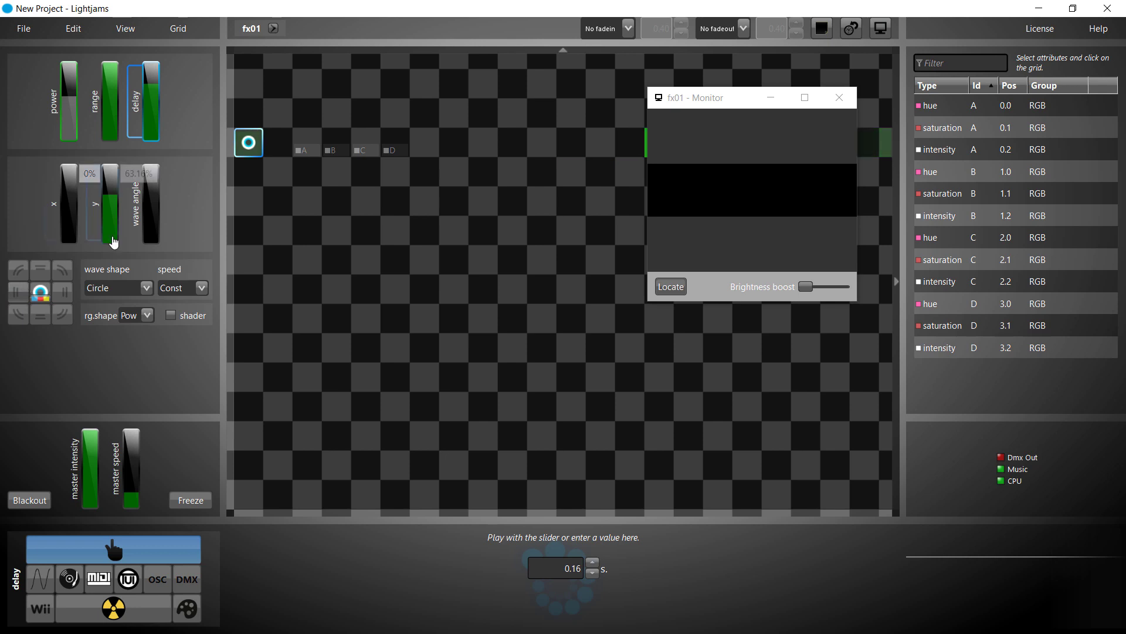
left_click(80, 26)
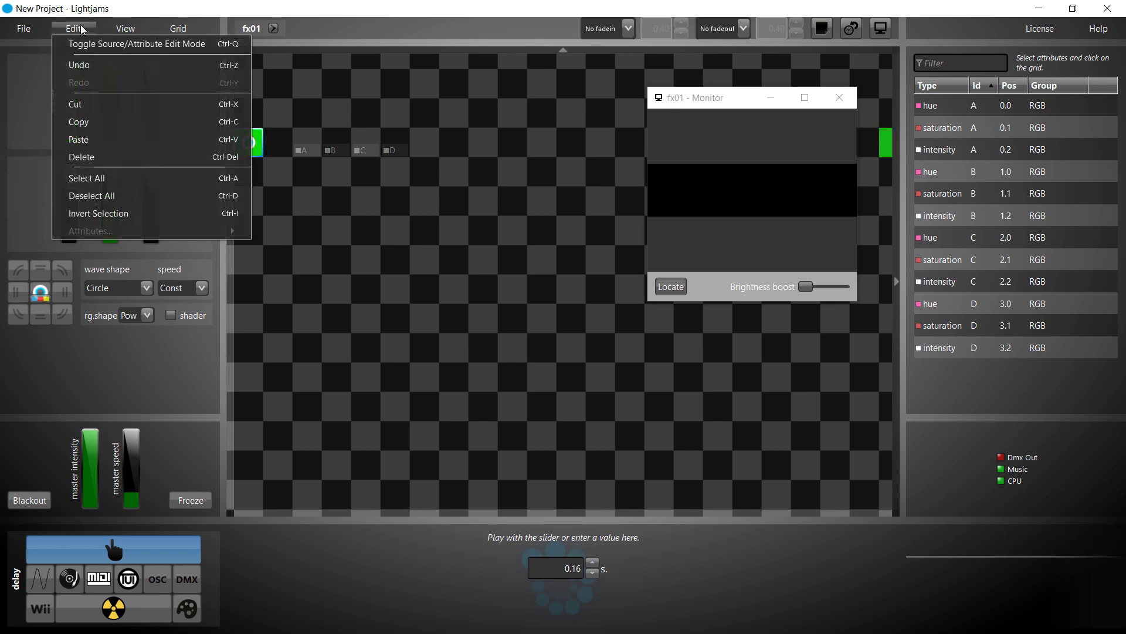
left_click(84, 120)
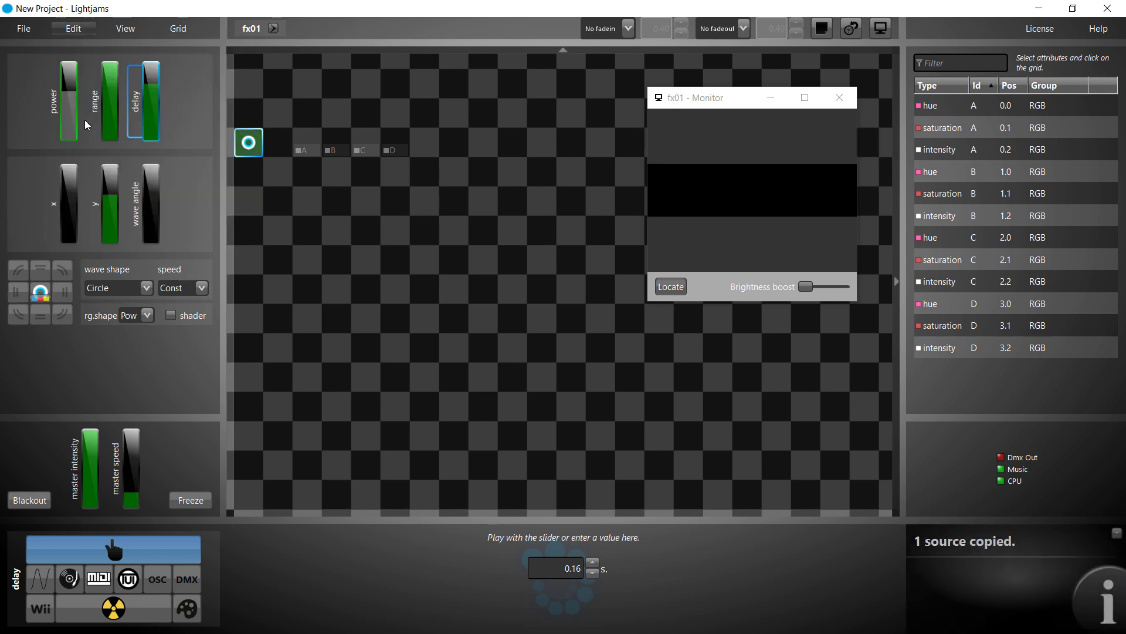
left_click(76, 33)
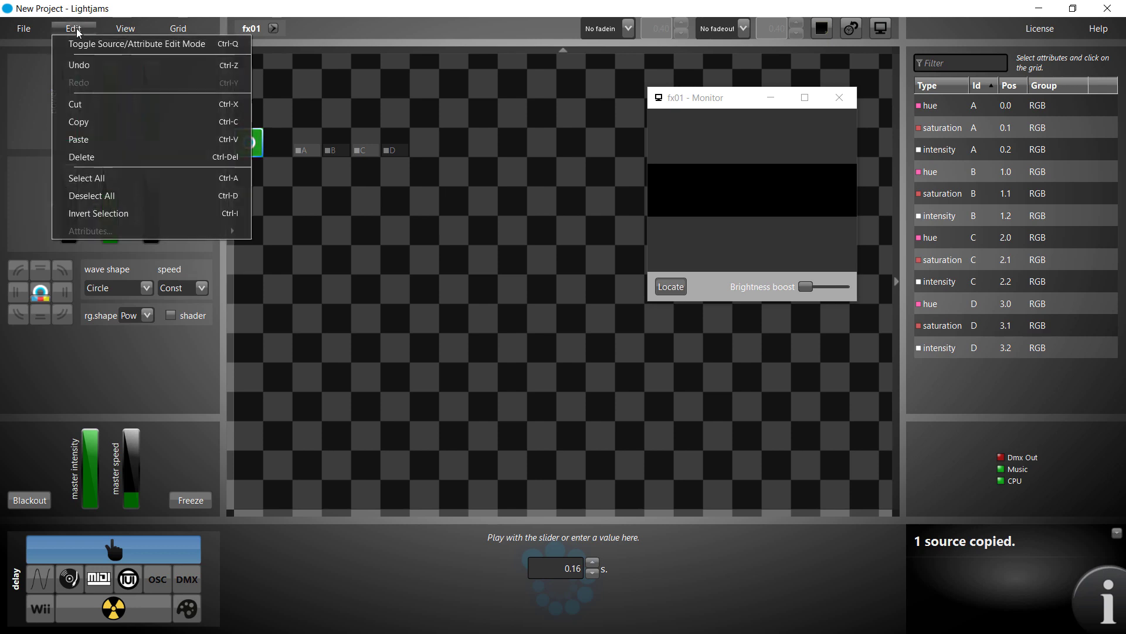
left_click(86, 139)
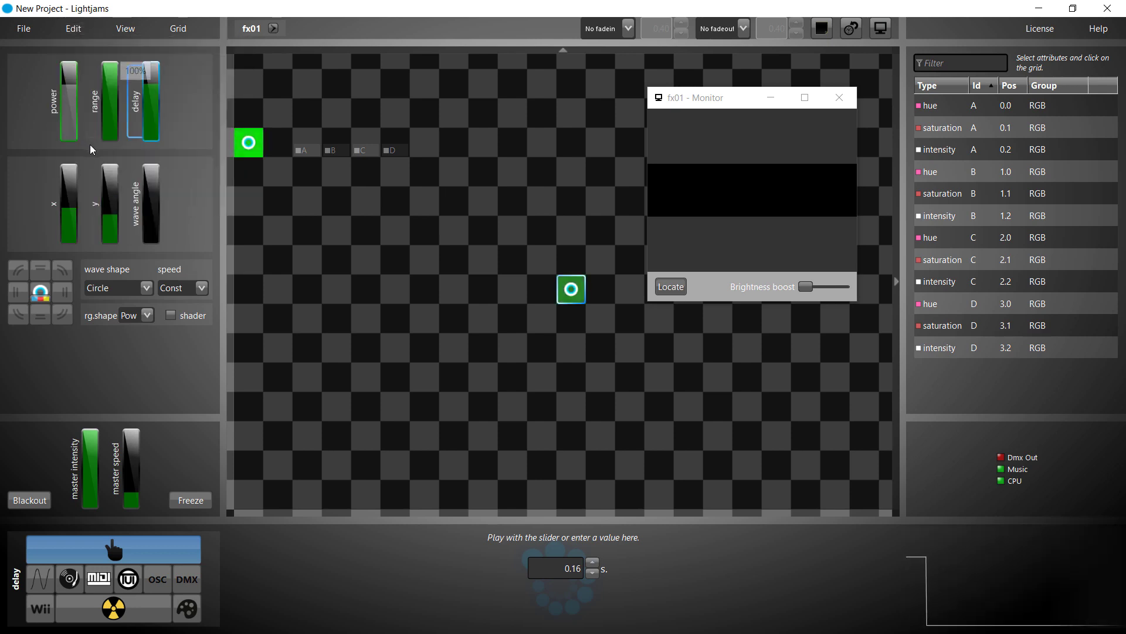
key("ctrl+v")
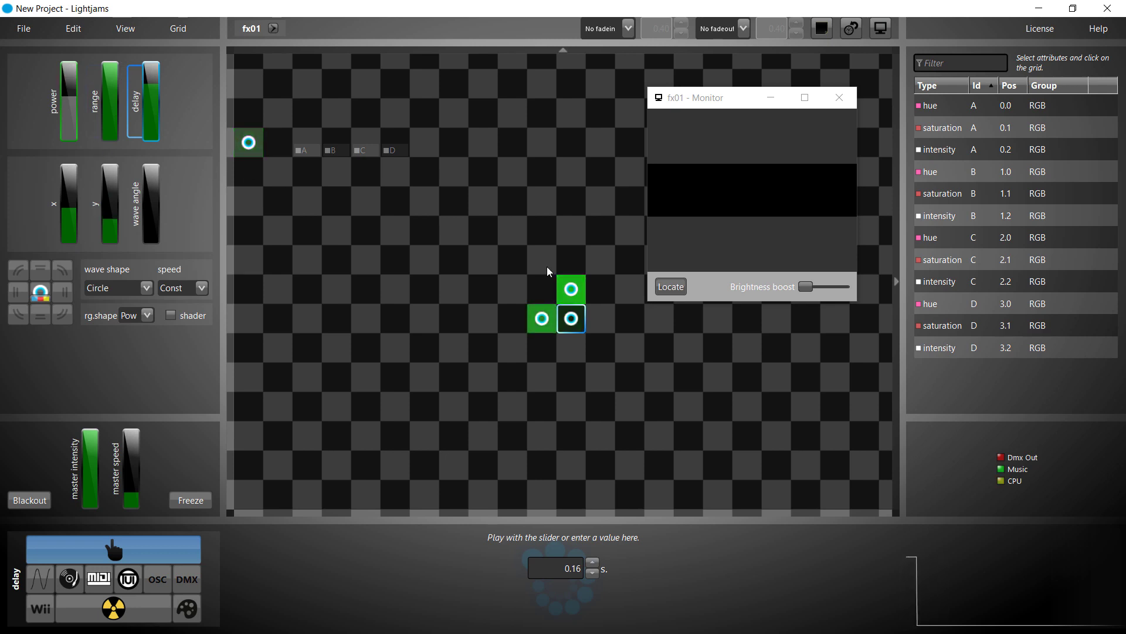
- Drag the source copies onto fixture cells A, B, C and D
left_click(576, 292)
left_click_drag(579, 295, 343, 148)
left_click_drag(545, 311, 370, 137)
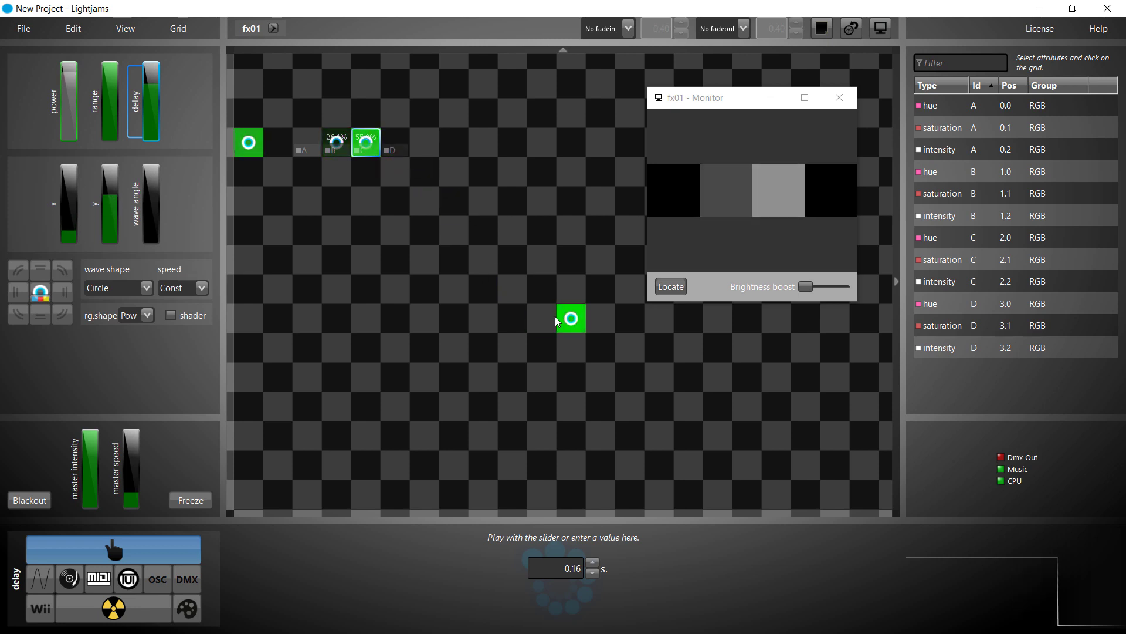
left_click_drag(571, 322, 396, 150)
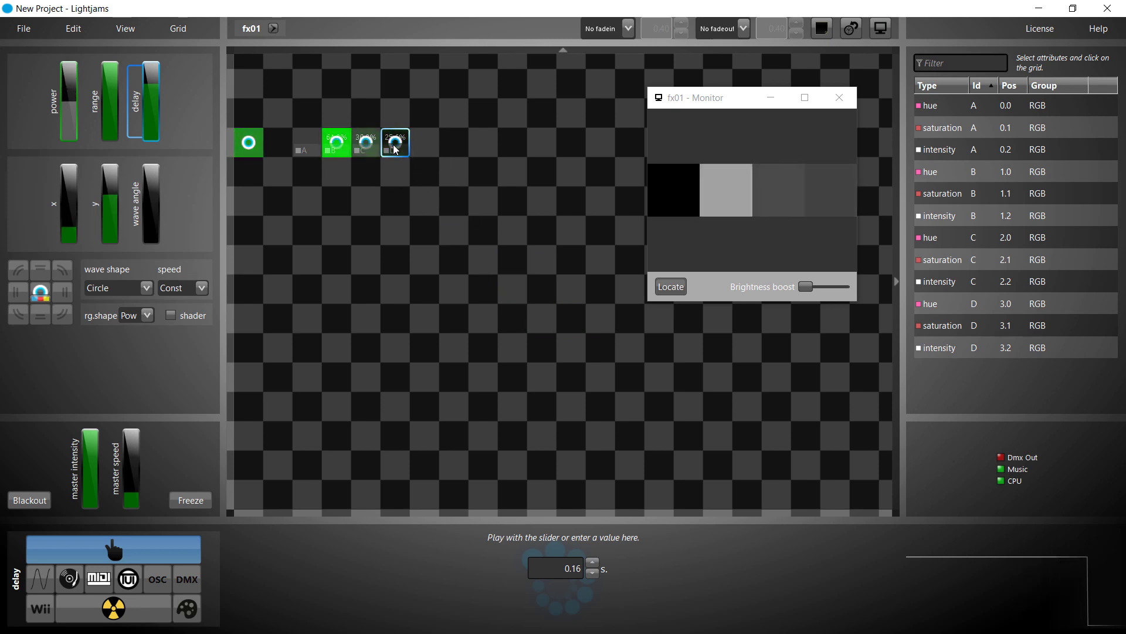
left_click_drag(258, 149, 318, 151)
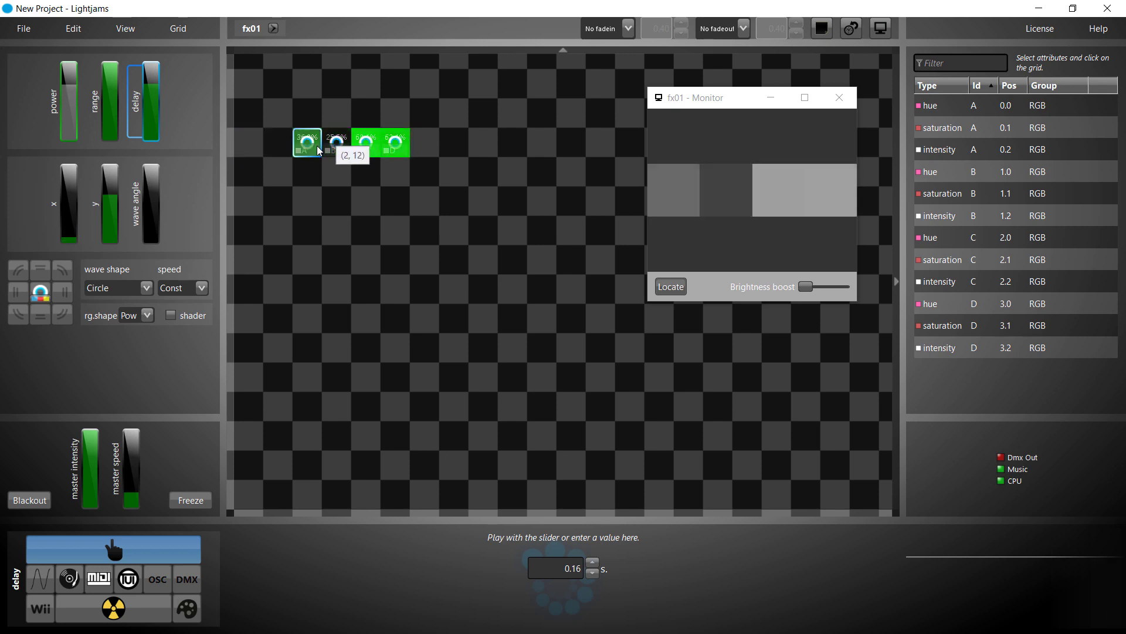
- Reset the grid time and set all four sources' power to the R. Organic wave
left_click(55, 111)
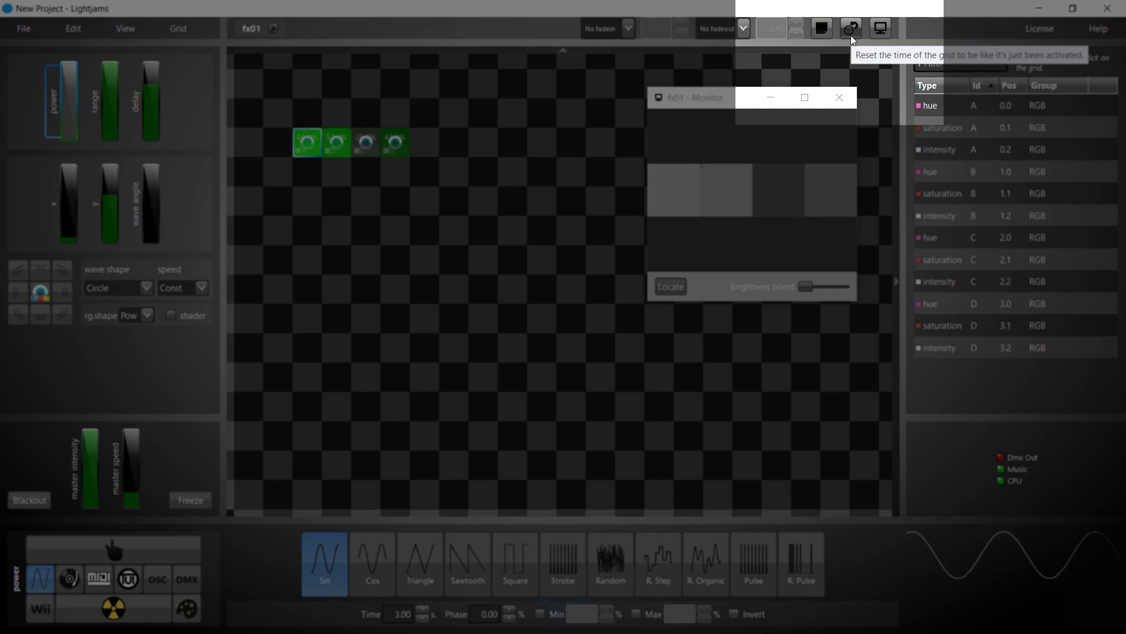
left_click(851, 36)
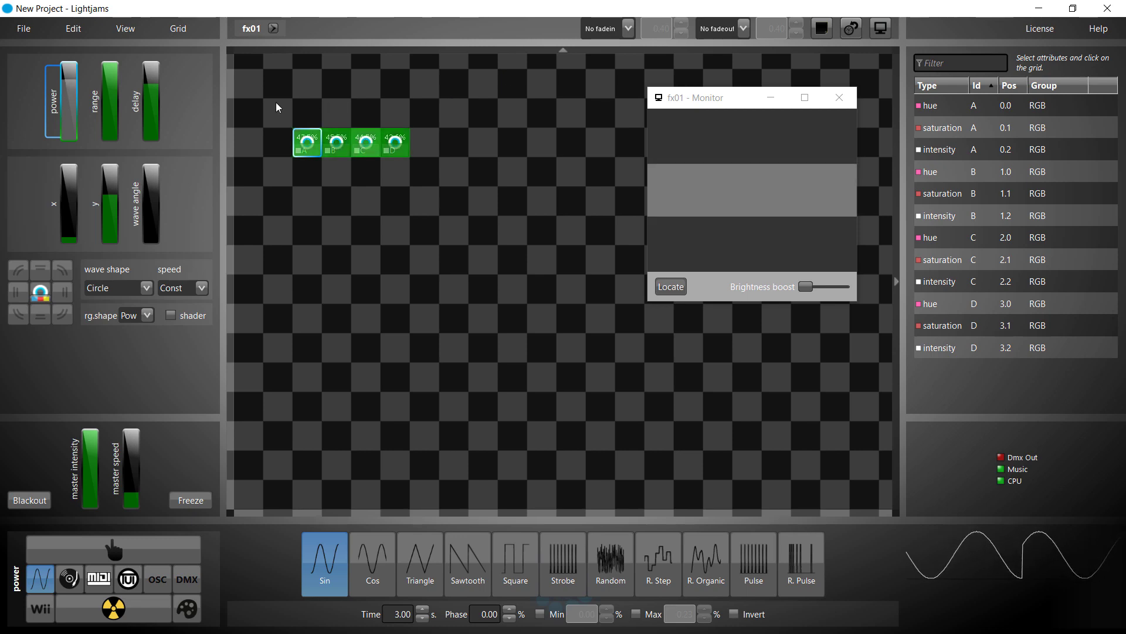
left_click_drag(275, 102, 422, 165)
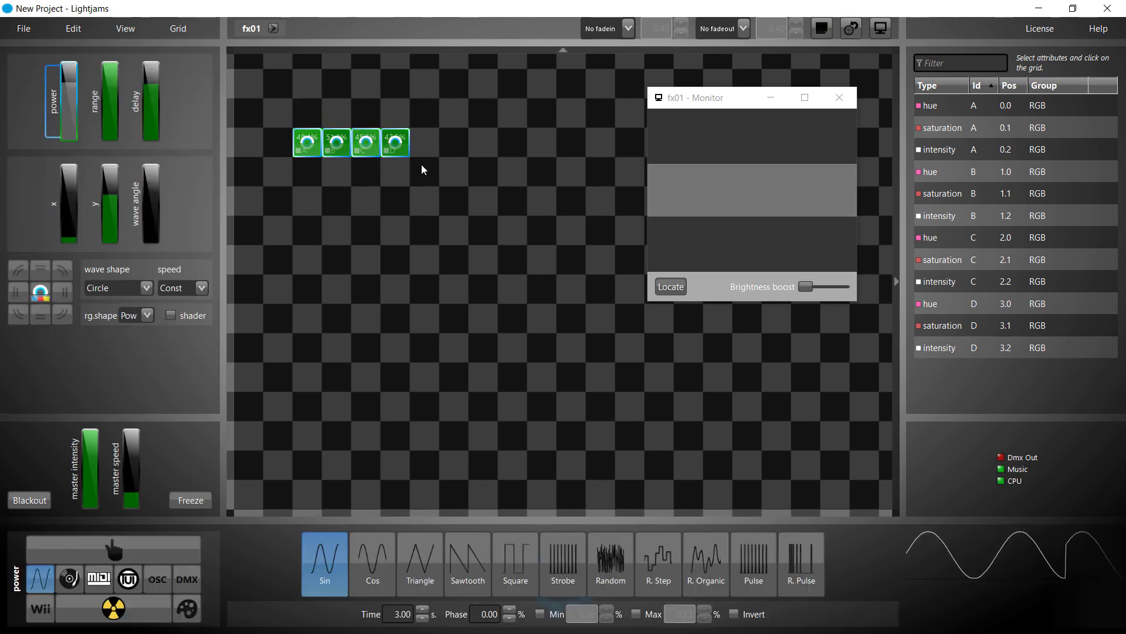
left_click(696, 556)
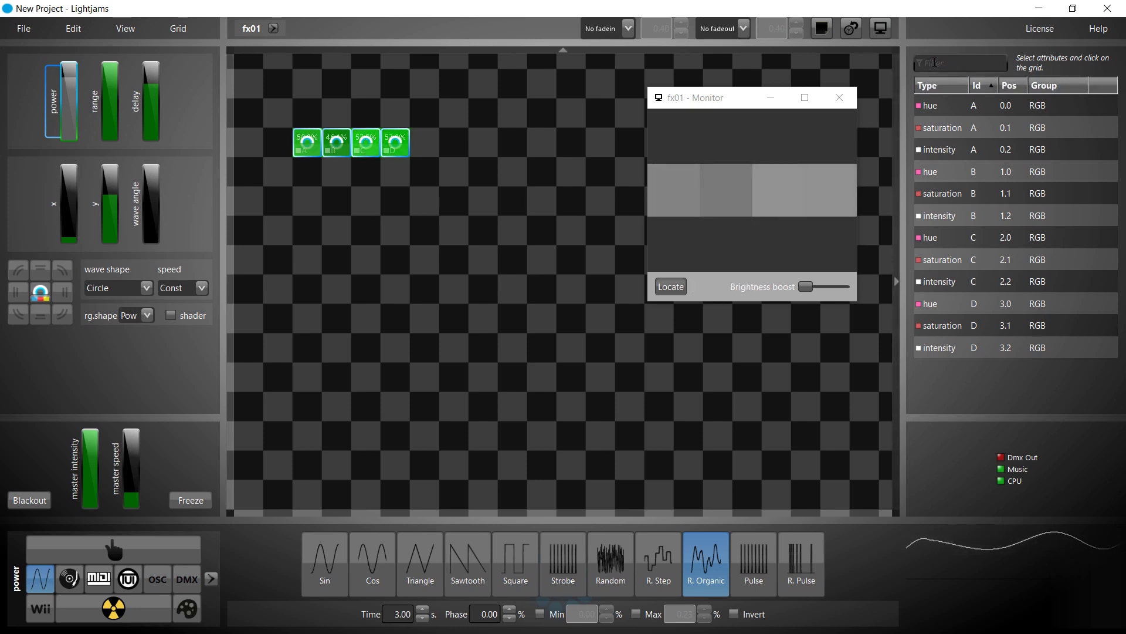
type("hue")
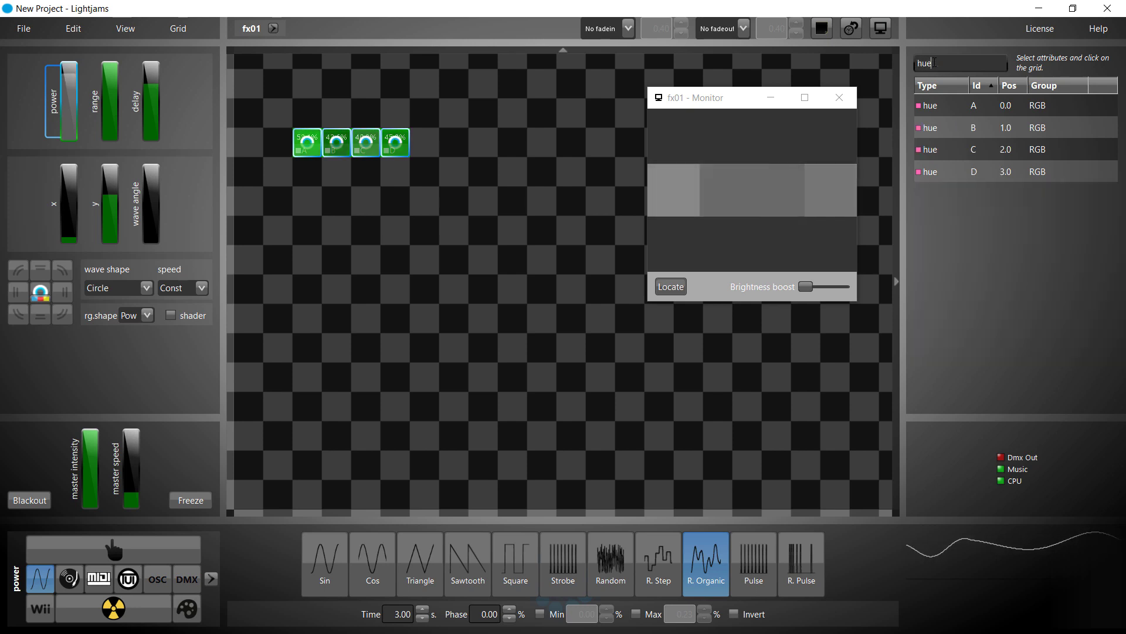
- Paint hue attributes A–D in a row on fx01, with saturation A–D below
left_click(940, 105)
left_click(1036, 68)
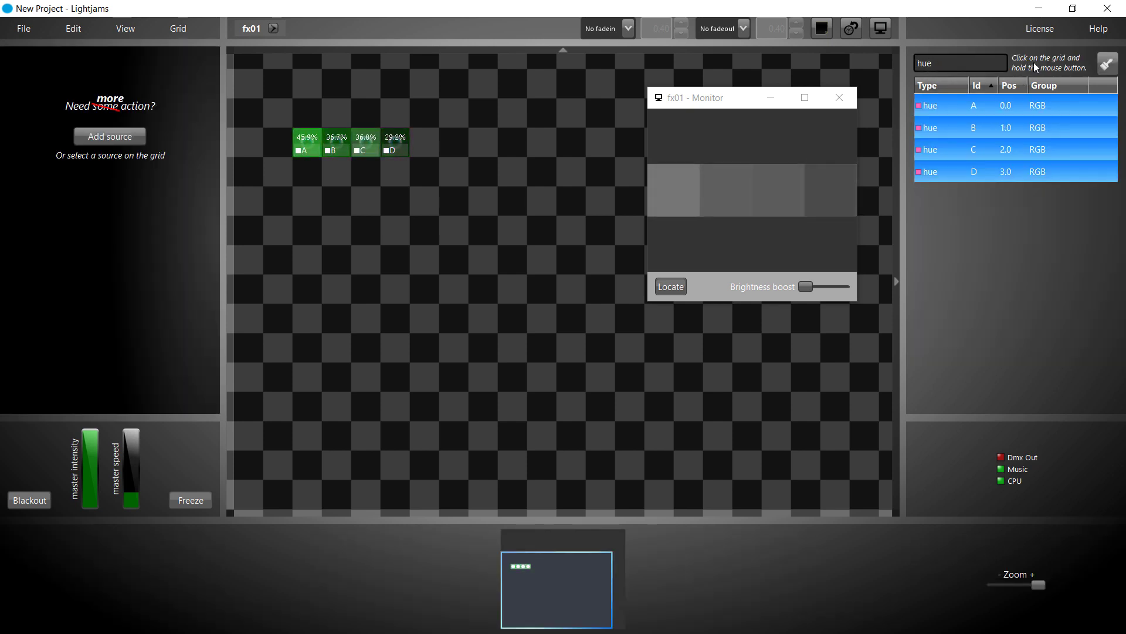
left_click(311, 202)
left_click_drag(330, 203, 392, 197)
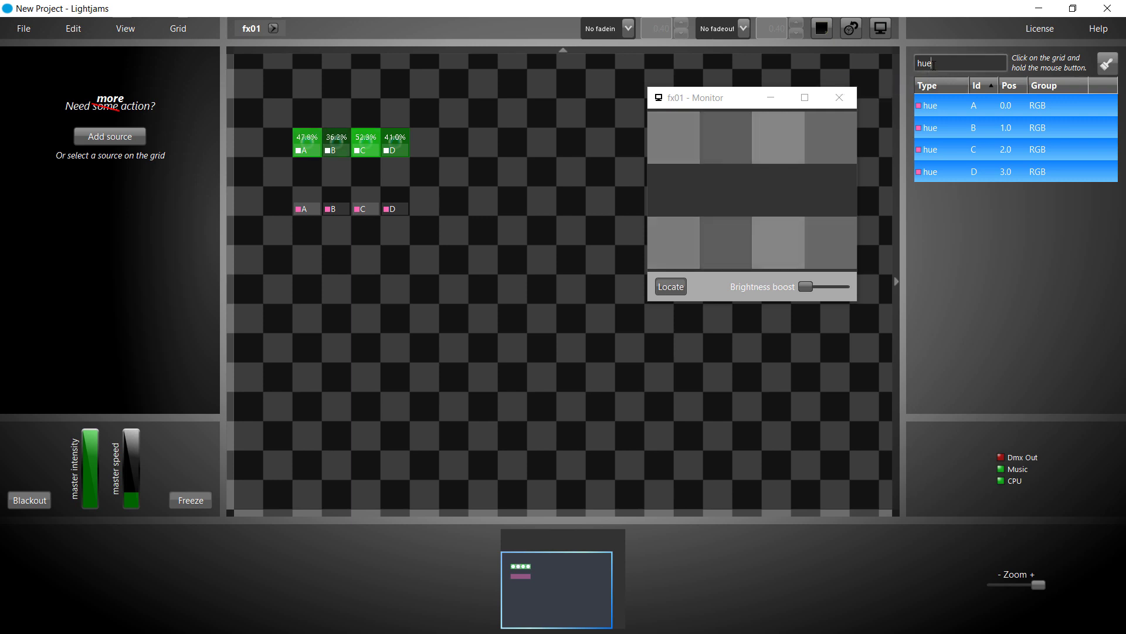
type("sat")
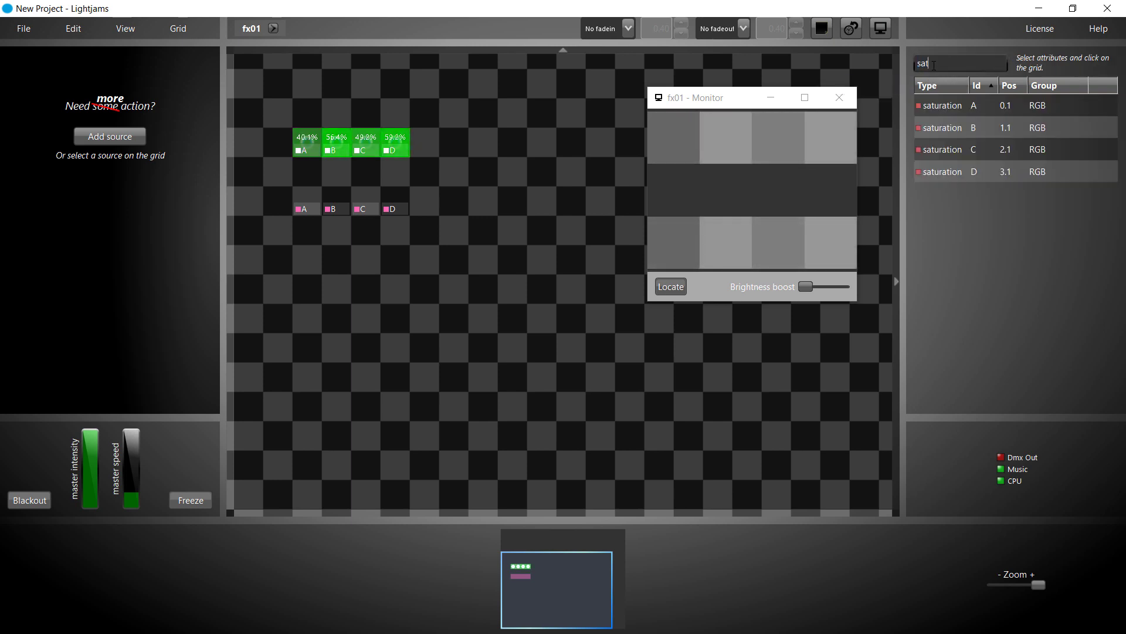
left_click_drag(939, 104, 943, 167)
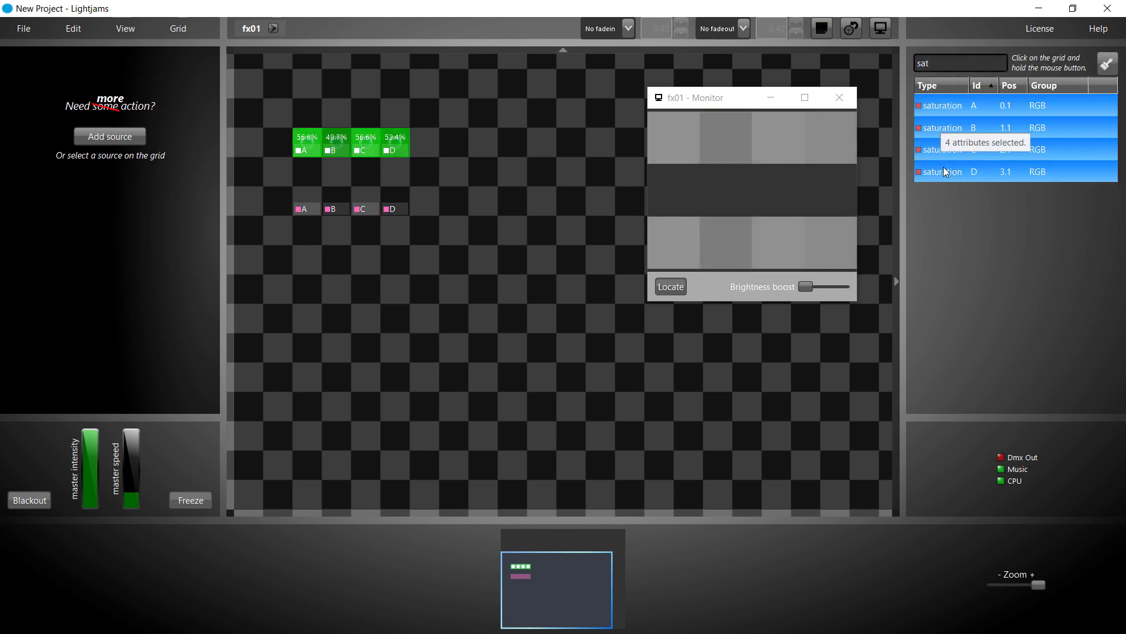
left_click_drag(304, 266, 414, 264)
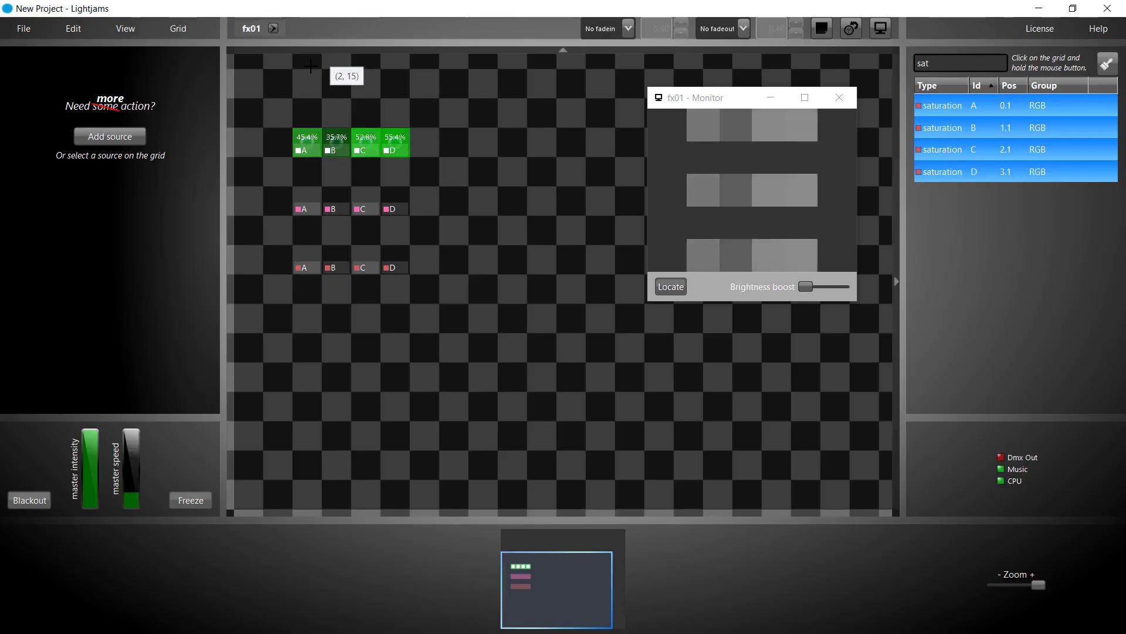
- Create a new grid, rename it from fx02 to 'layout', and open it for editing
left_click(176, 32)
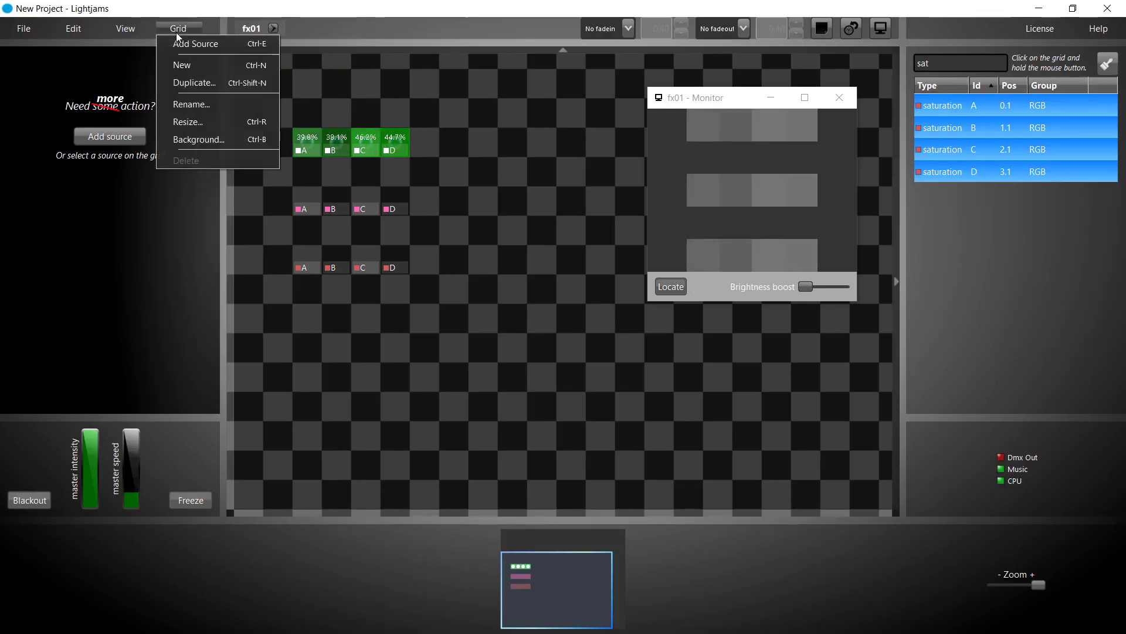
left_click(183, 65)
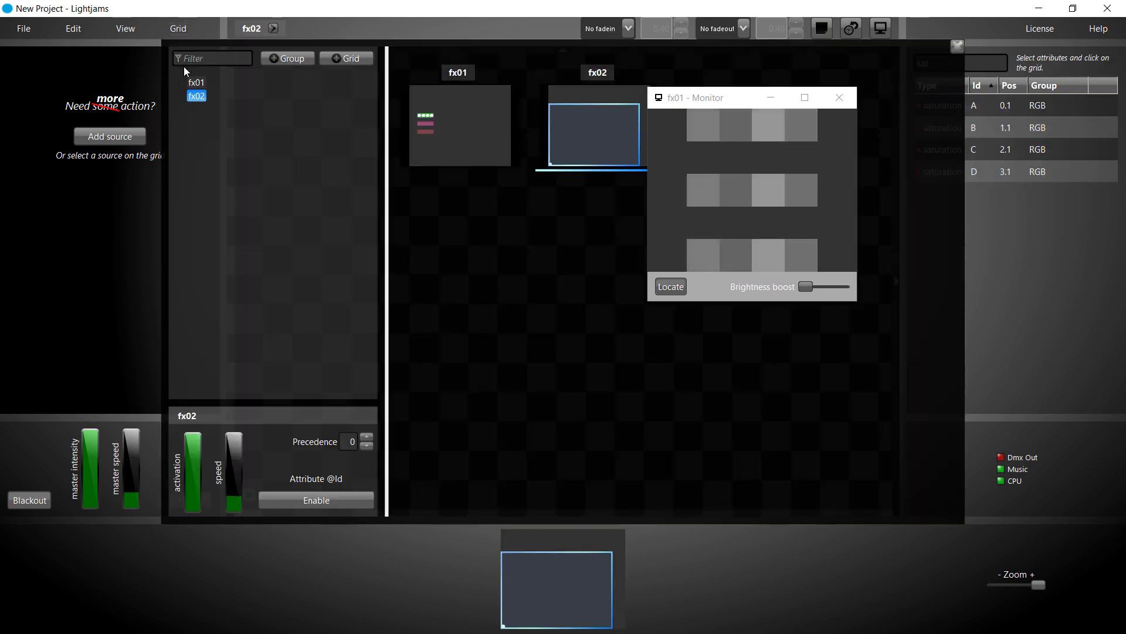
right_click(195, 96)
left_click(227, 104)
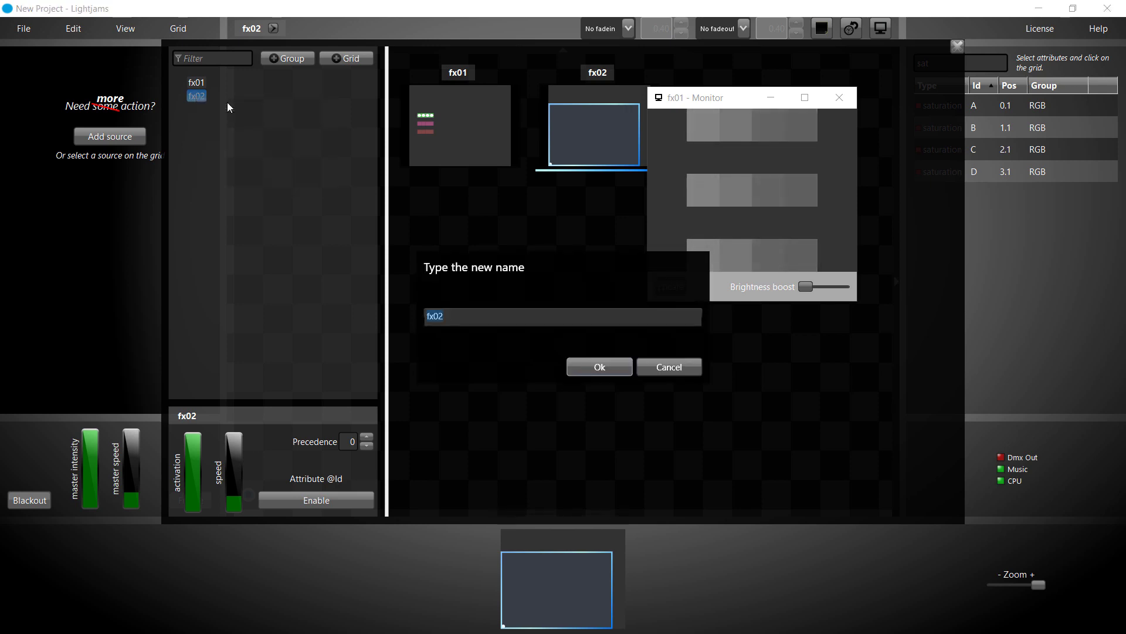
type("layout")
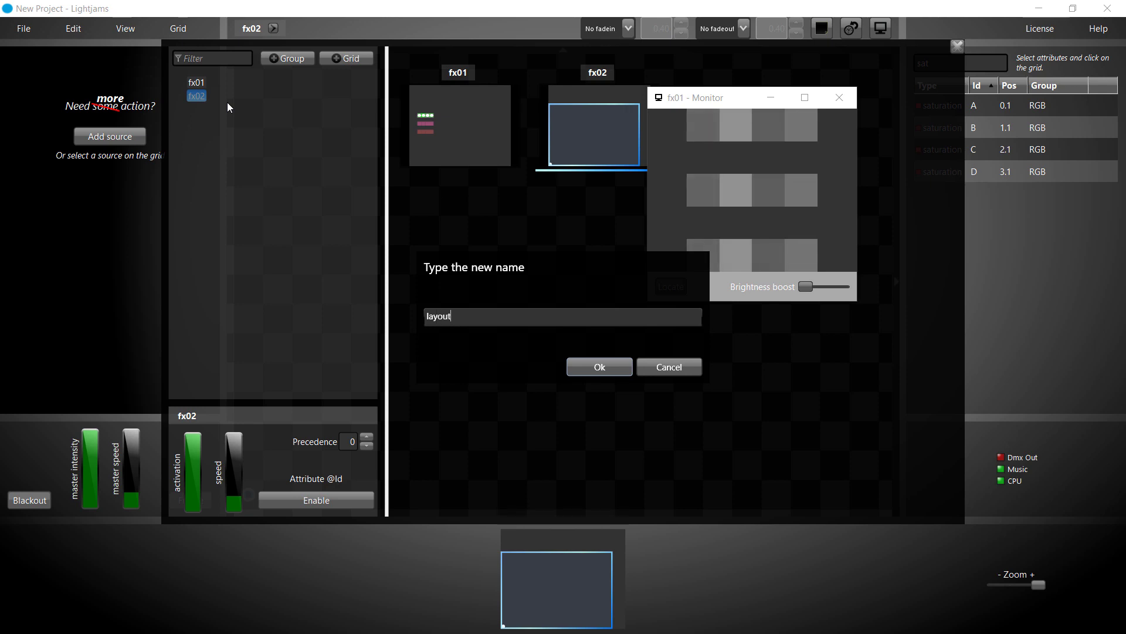
key("Return")
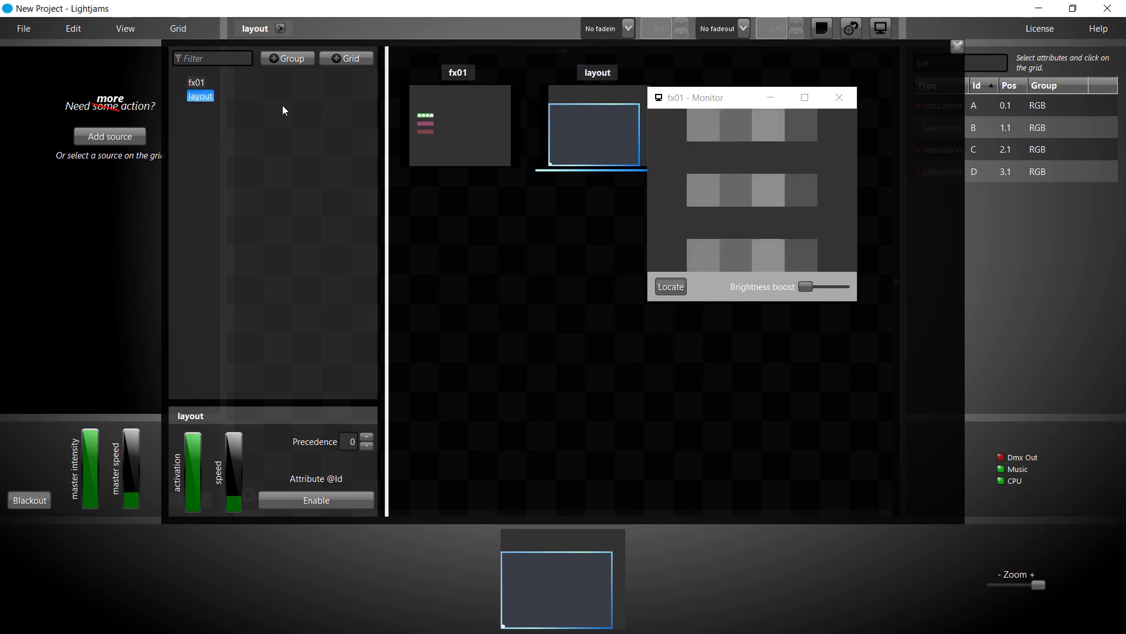
double_click(562, 135)
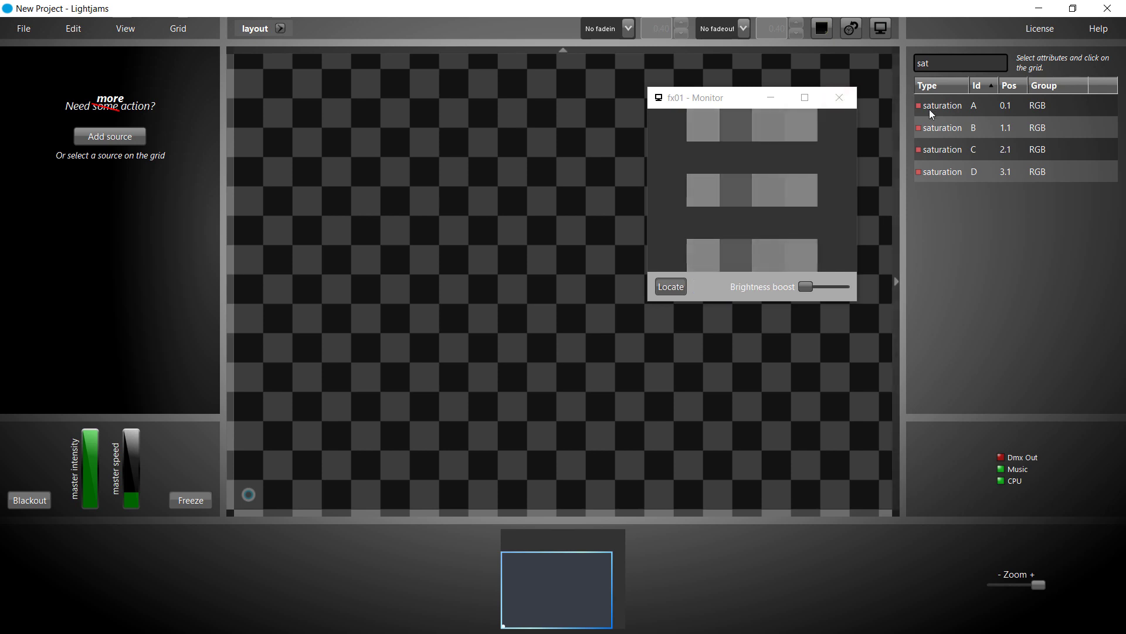
- Paint saturation attributes A–D in a row across the layout grid and select the corner source
left_click_drag(929, 109, 940, 168)
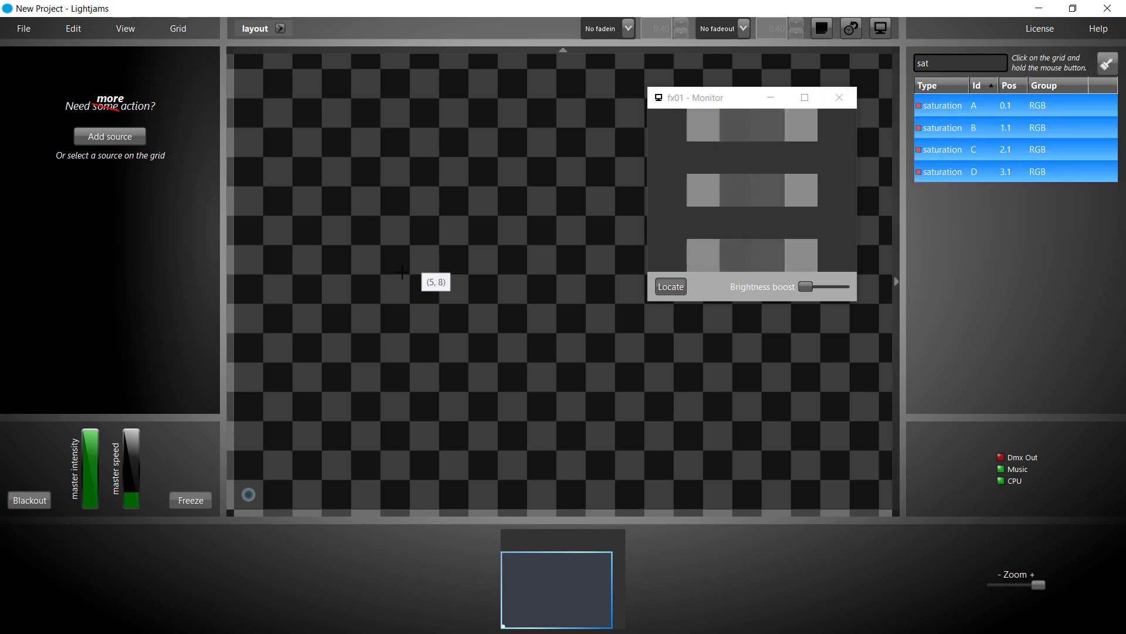
left_click_drag(364, 291, 431, 288)
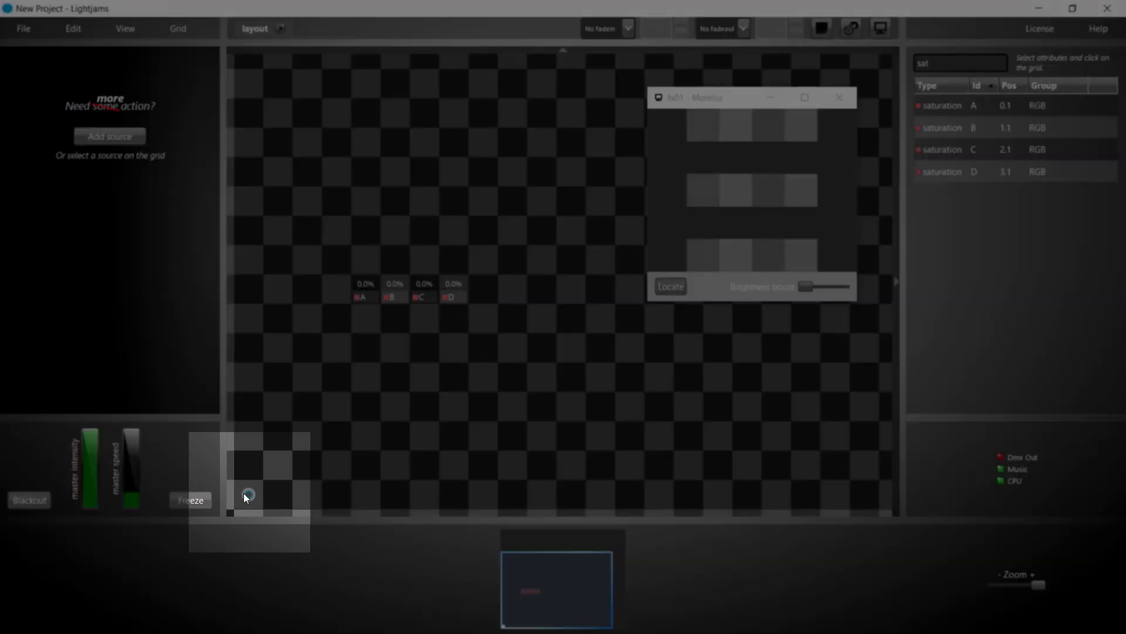
left_click(246, 494)
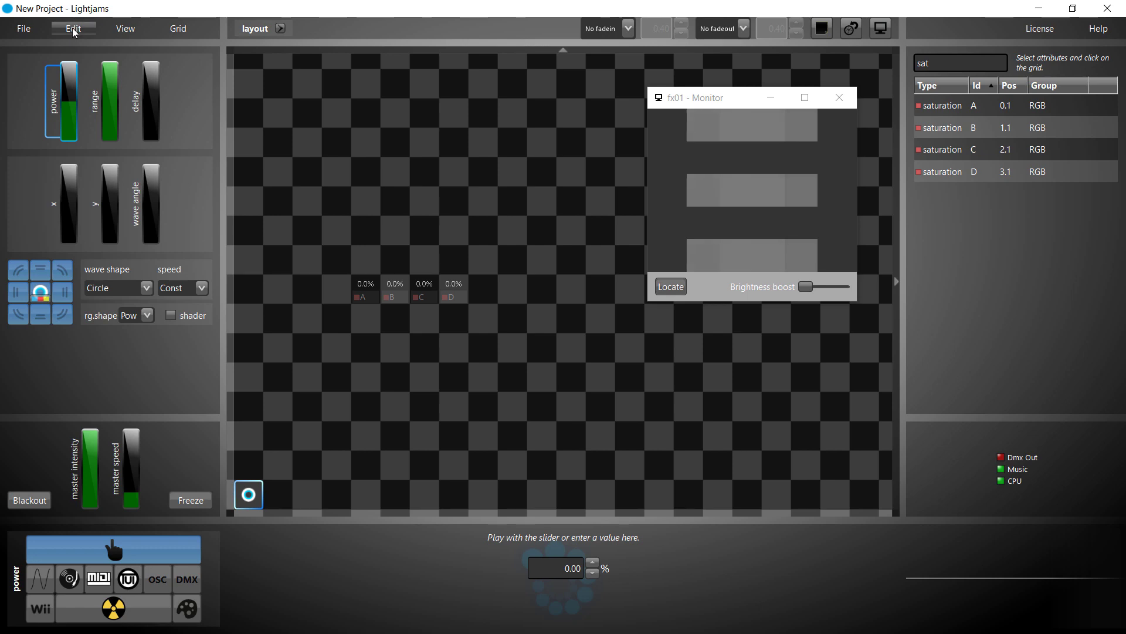
- Delete the stray corner source, open the layout monitor, and close fx01's monitor
left_click(74, 29)
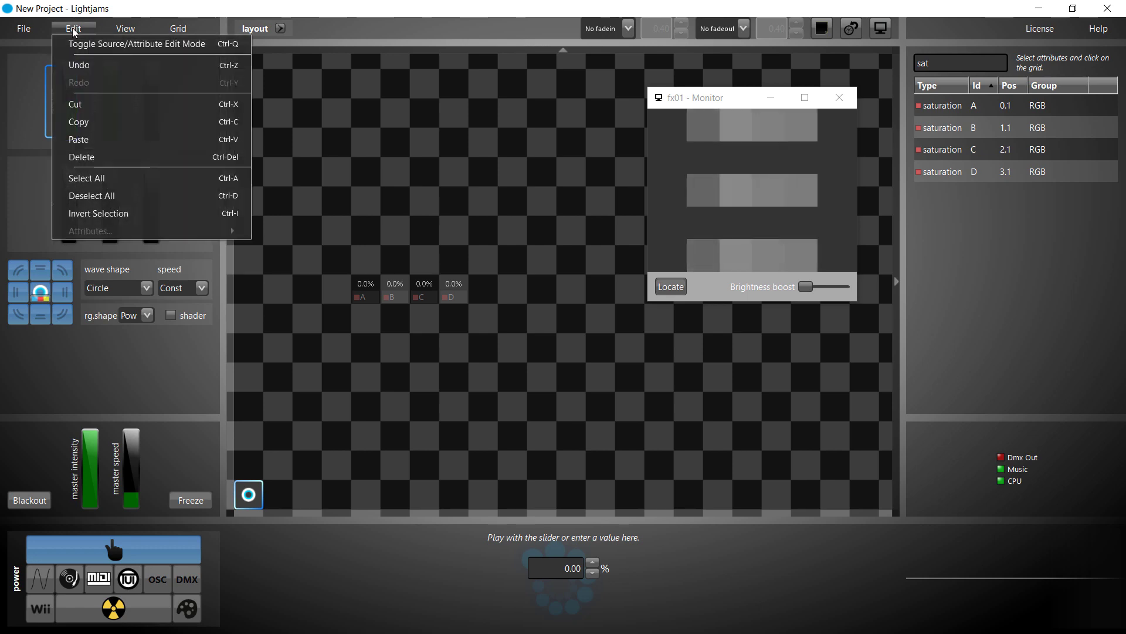
left_click(97, 158)
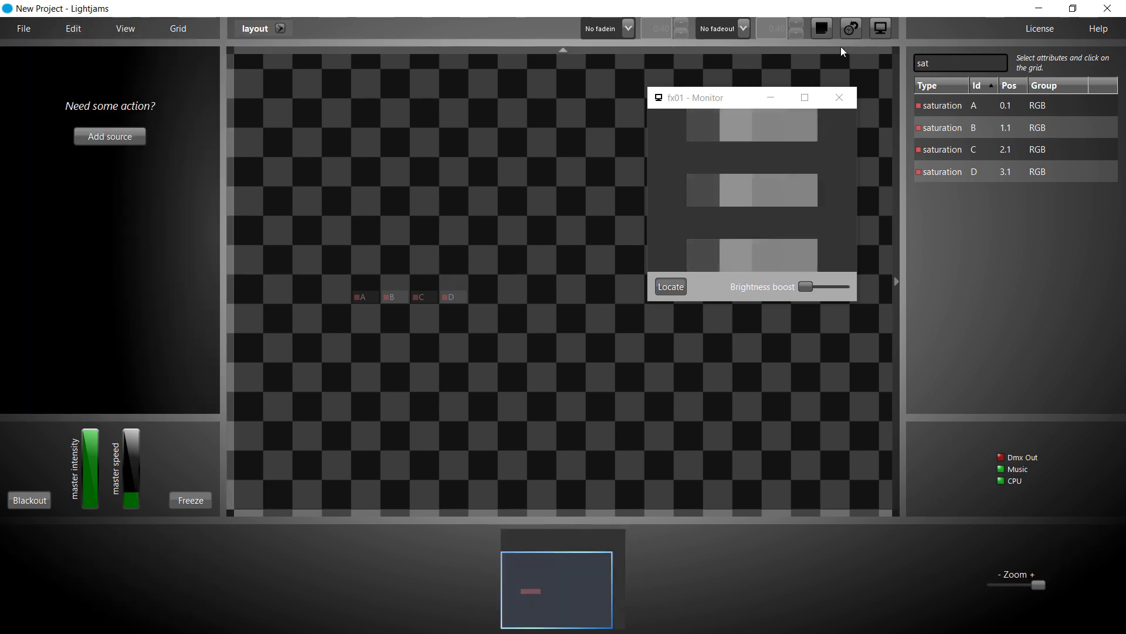
left_click(879, 34)
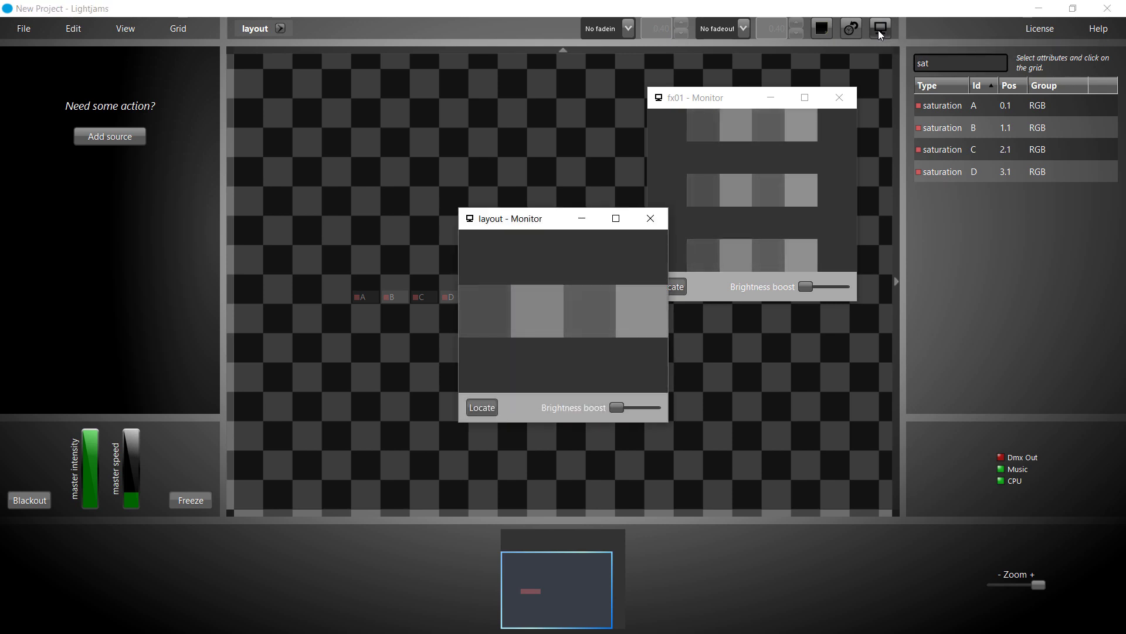
left_click(841, 98)
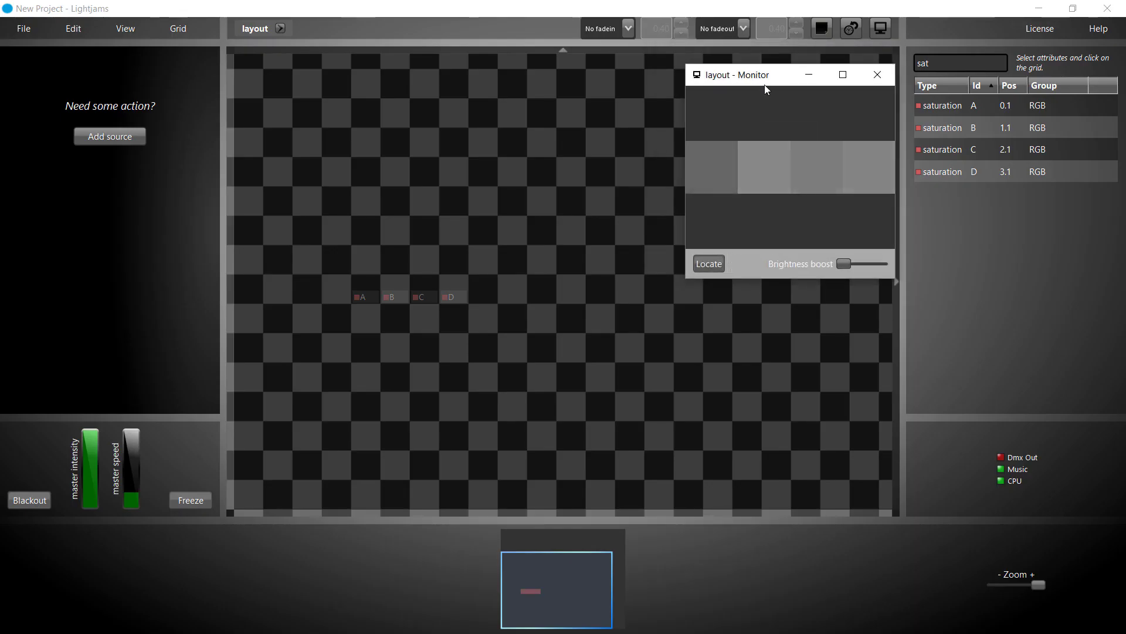
left_click_drag(772, 79, 752, 84)
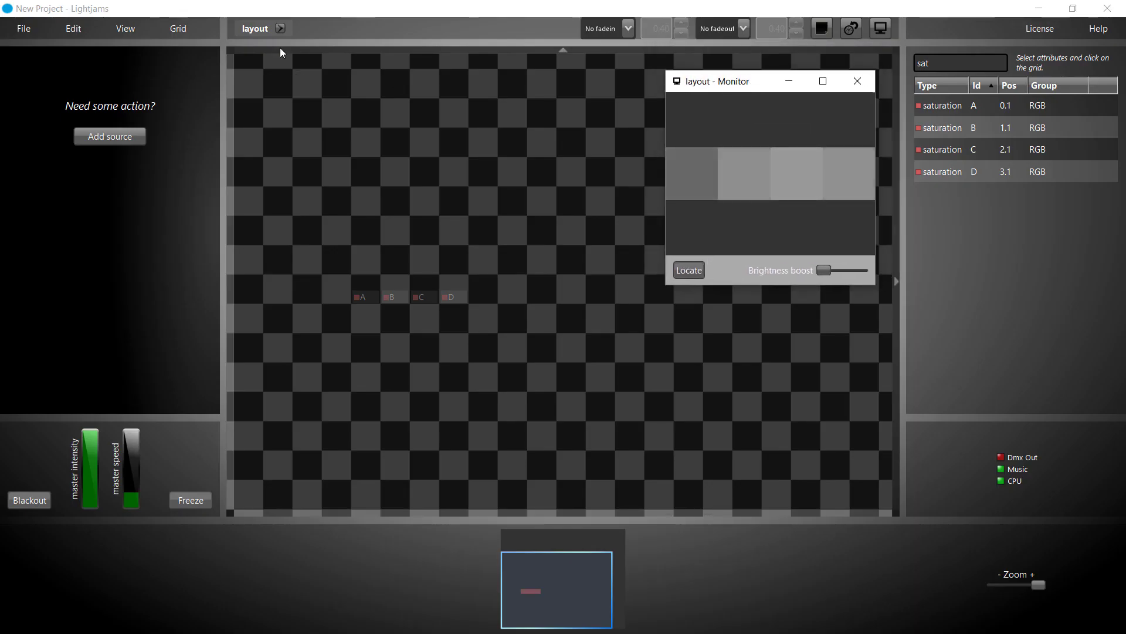
- Switch back to grid fx01 from the grid list
left_click(256, 27)
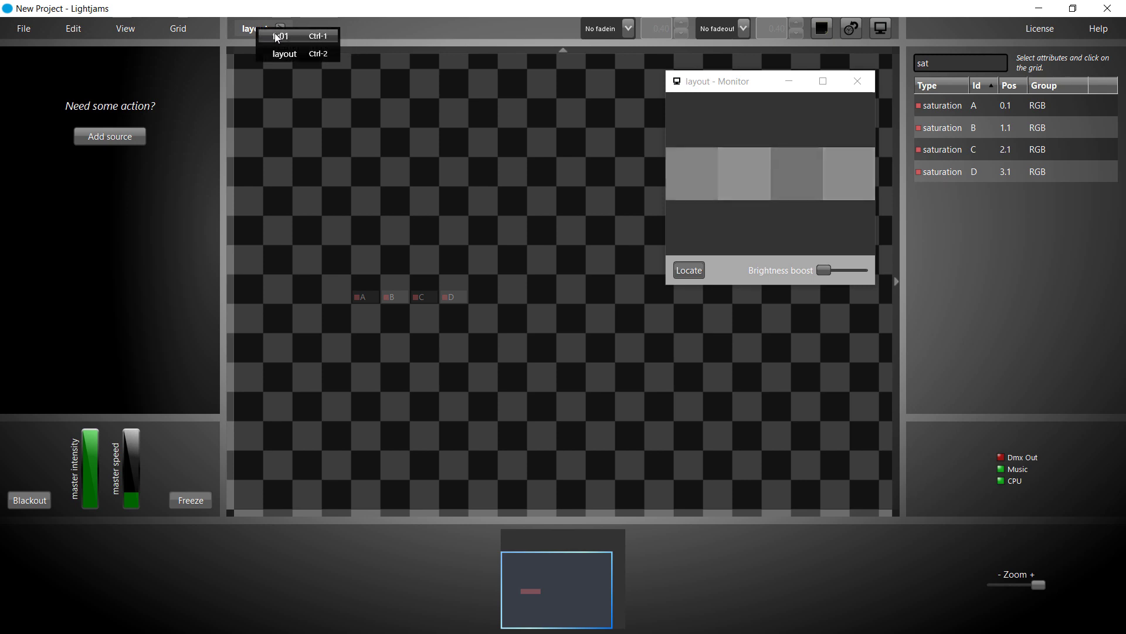
left_click(277, 37)
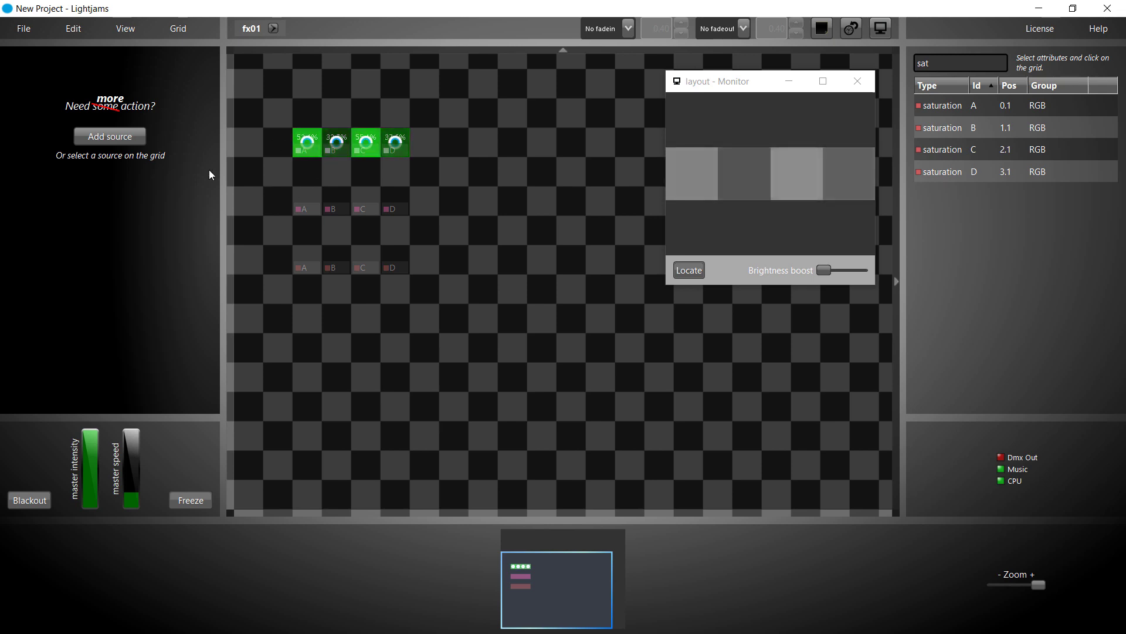
- Add a source on fx01 just left of hue attribute A, with power about 43%
left_click(128, 140)
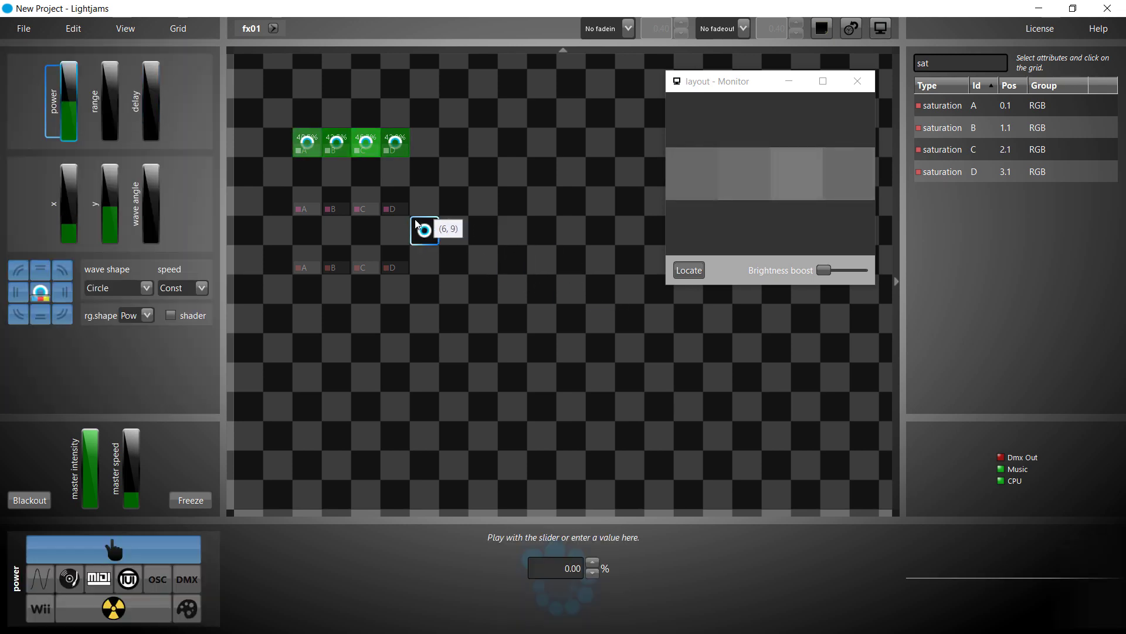
mouse_move(413, 224)
left_mouse_down()
mouse_move(314, 212)
mouse_move(395, 206)
mouse_move(318, 213)
left_mouse_up()
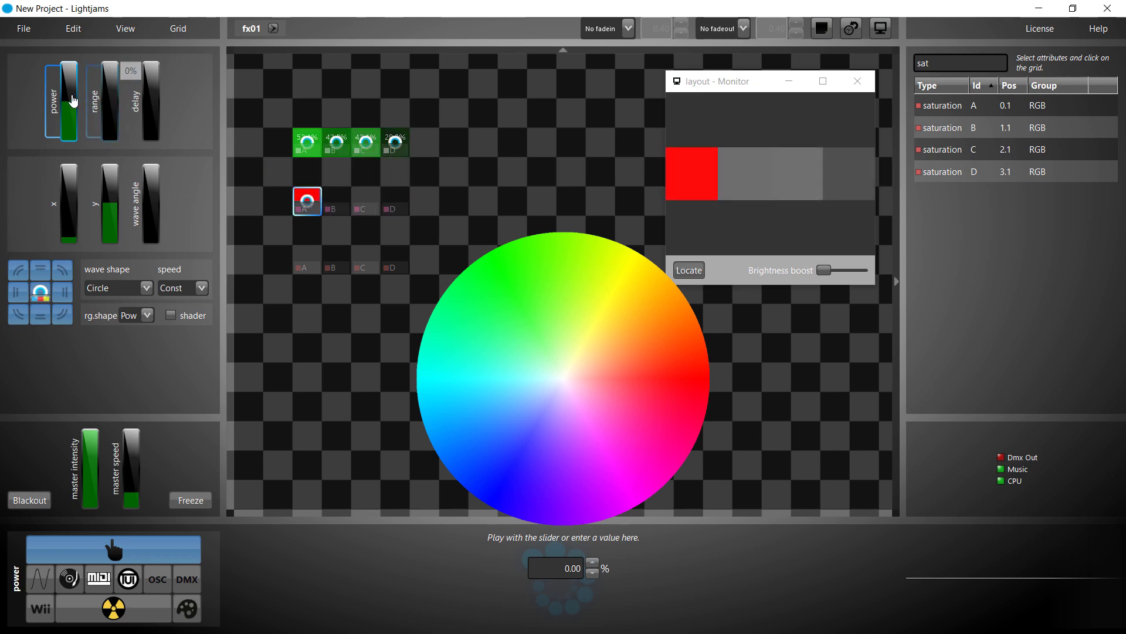
left_click_drag(71, 99, 71, 75)
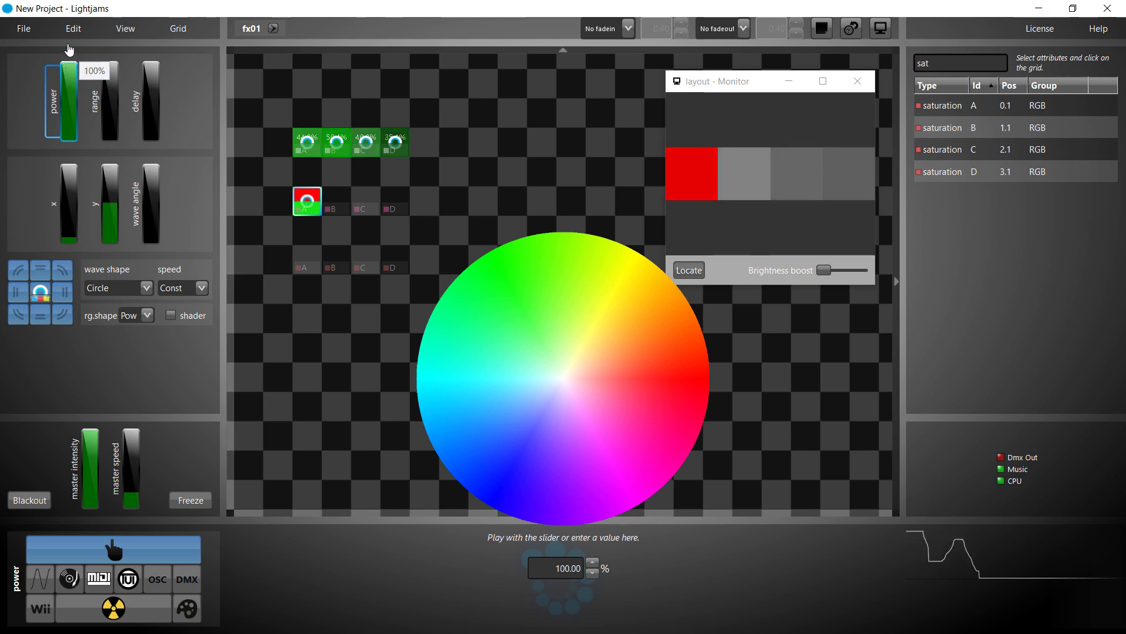
left_click_drag(68, 71, 69, 89)
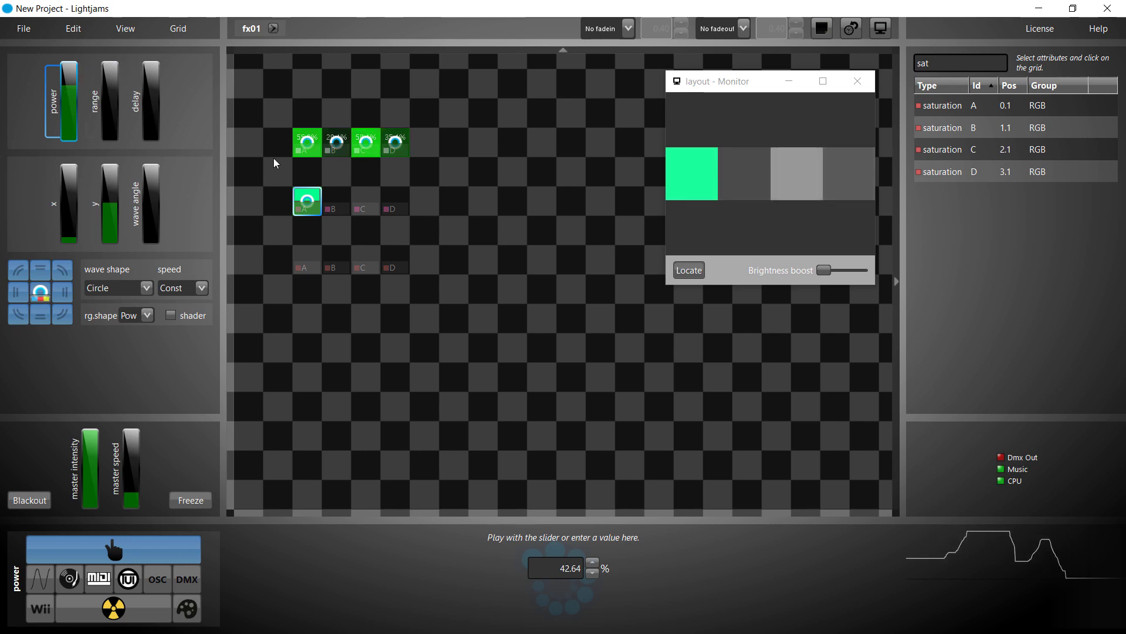
left_click_drag(296, 205, 257, 205)
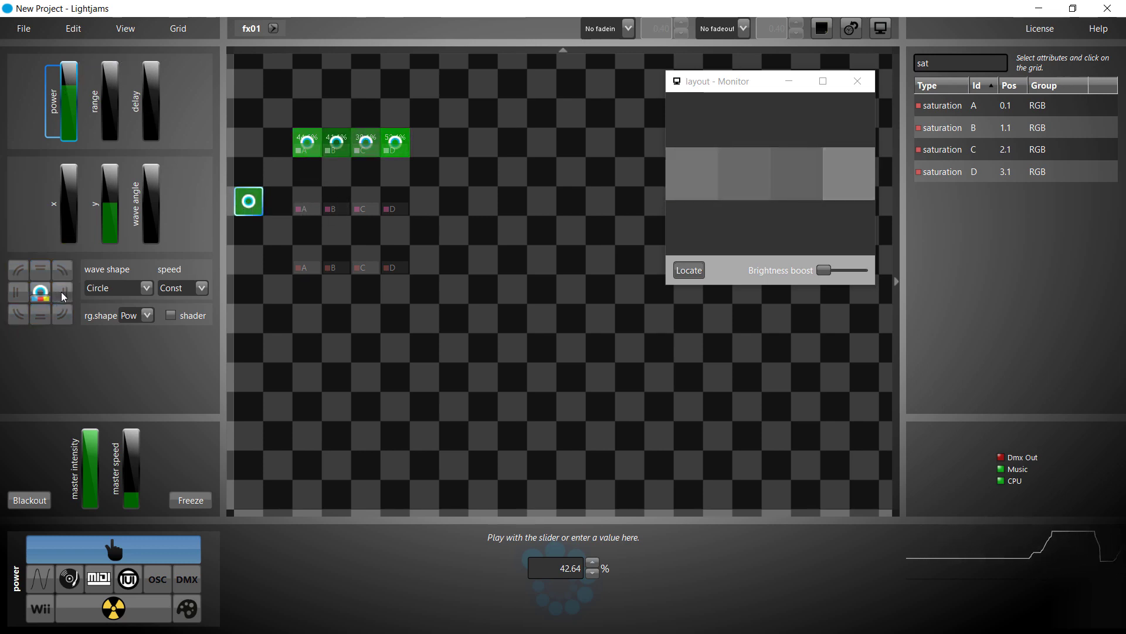
- Extend the source's range across all four fixtures and show the power waveform options
left_click_drag(119, 122, 116, 59)
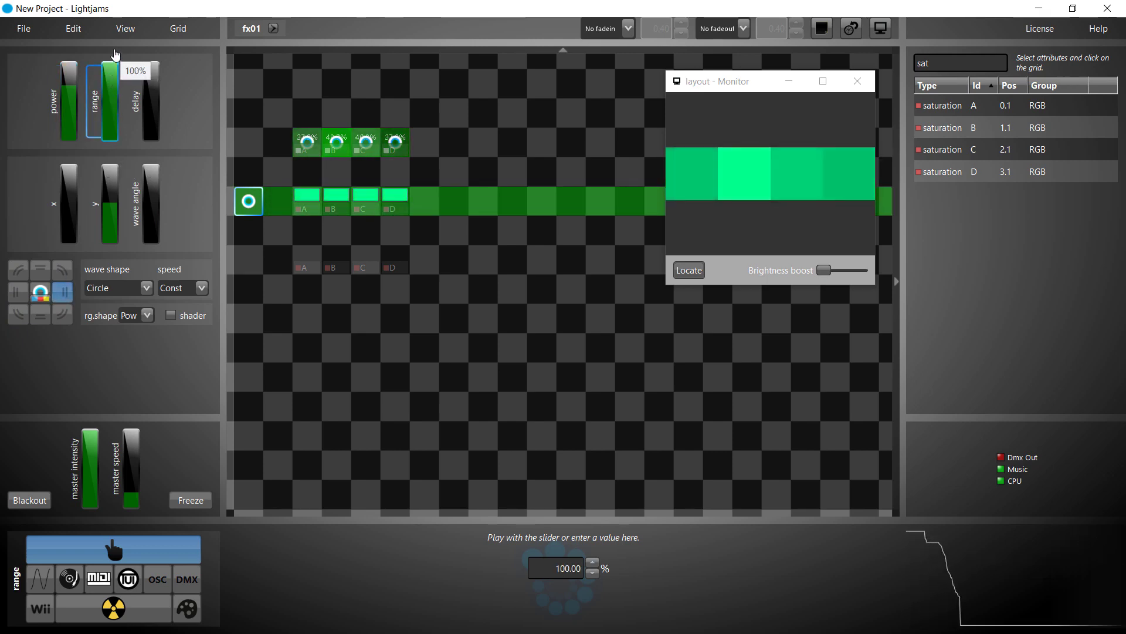
left_click(72, 83)
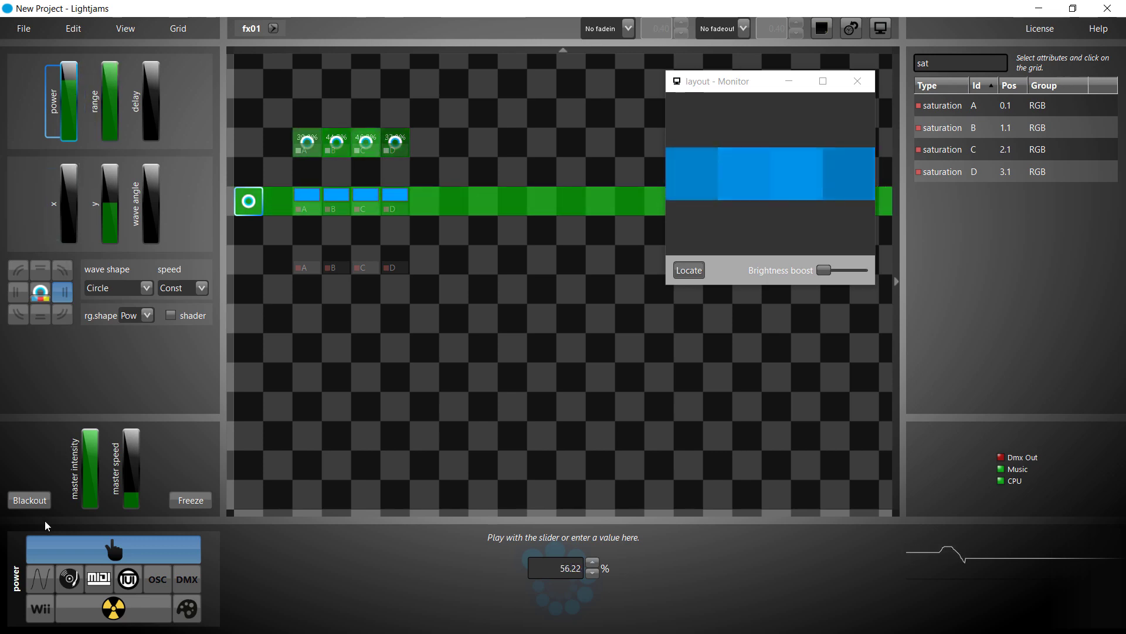
left_click(34, 581)
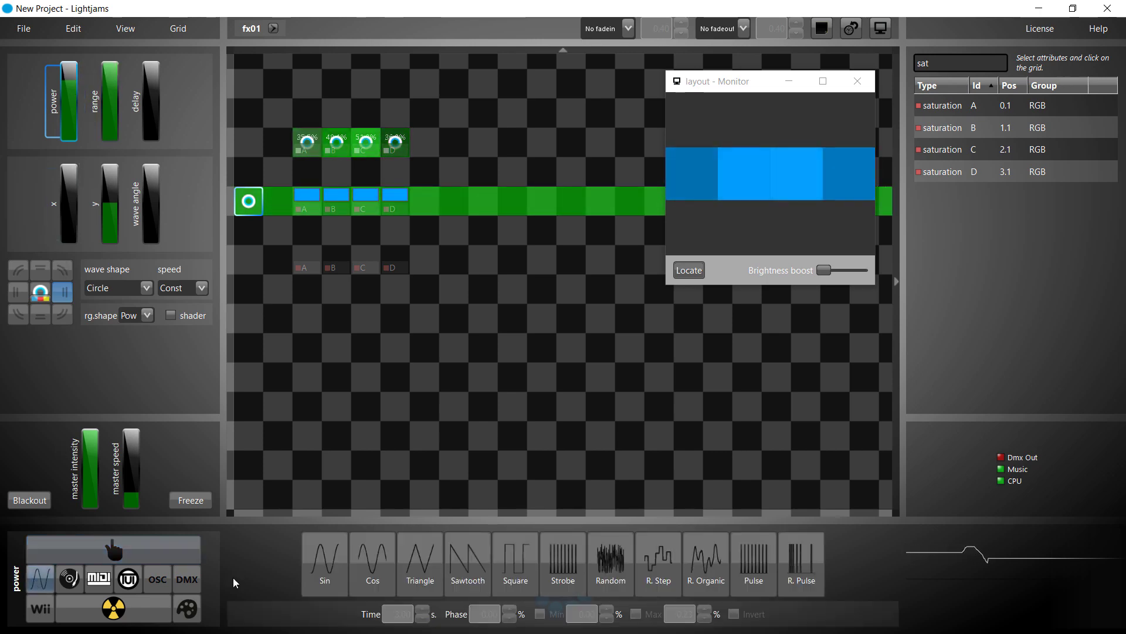
- Set the source's power to a Sin wave, delay 0 s and range 100%, then deselect it
left_click(333, 572)
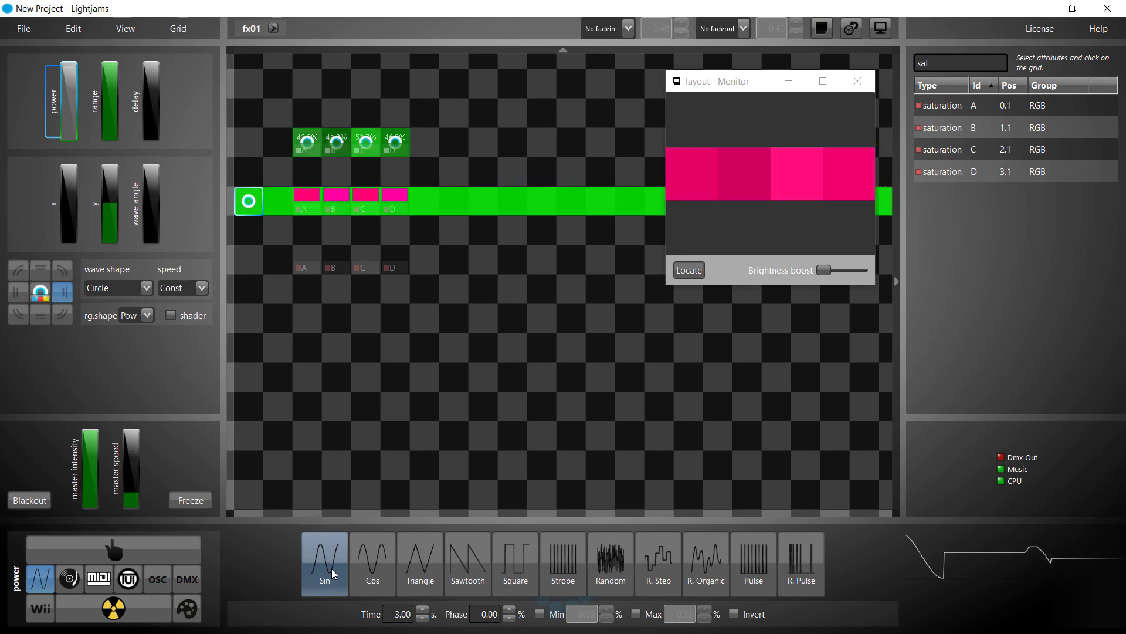
mouse_move(109, 204)
left_click(152, 115)
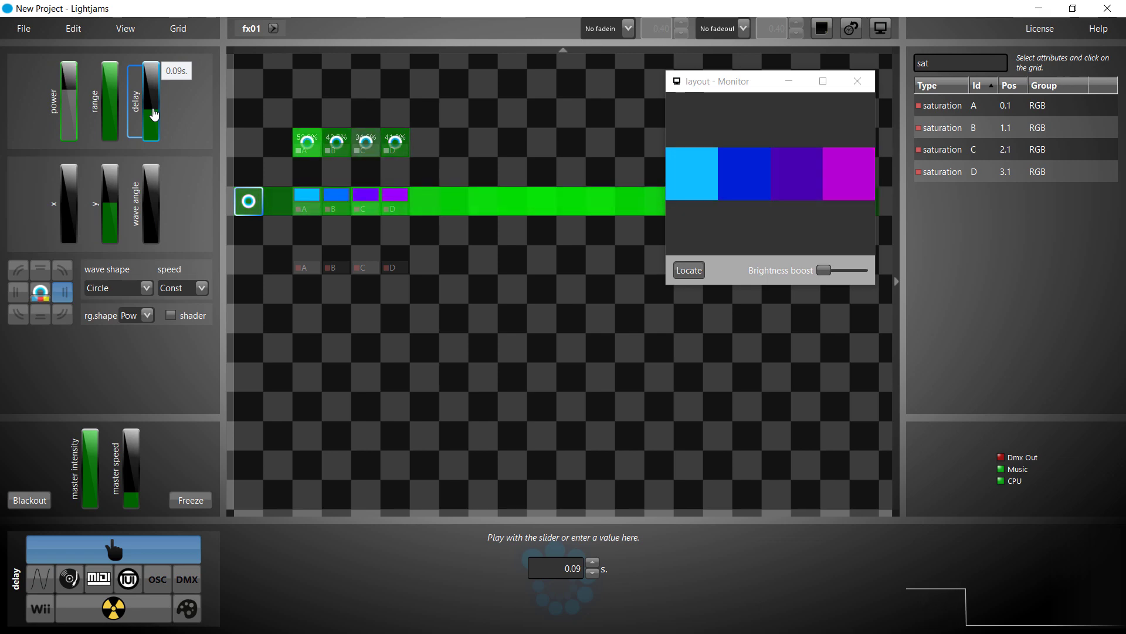
scroll(153, 115, "down", 3)
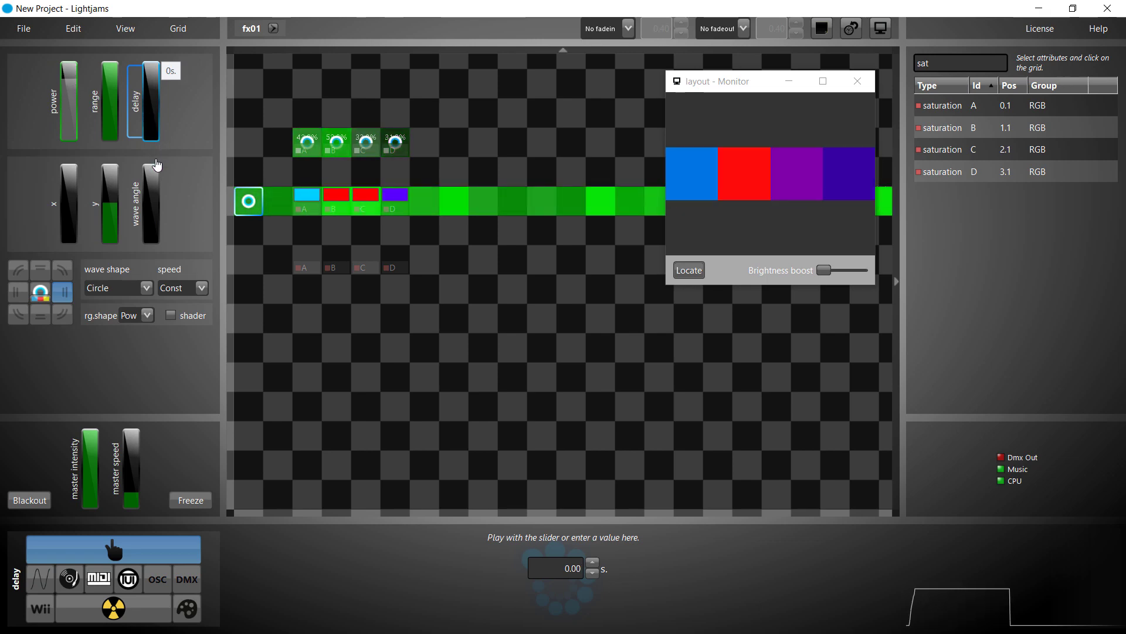
left_click(110, 68)
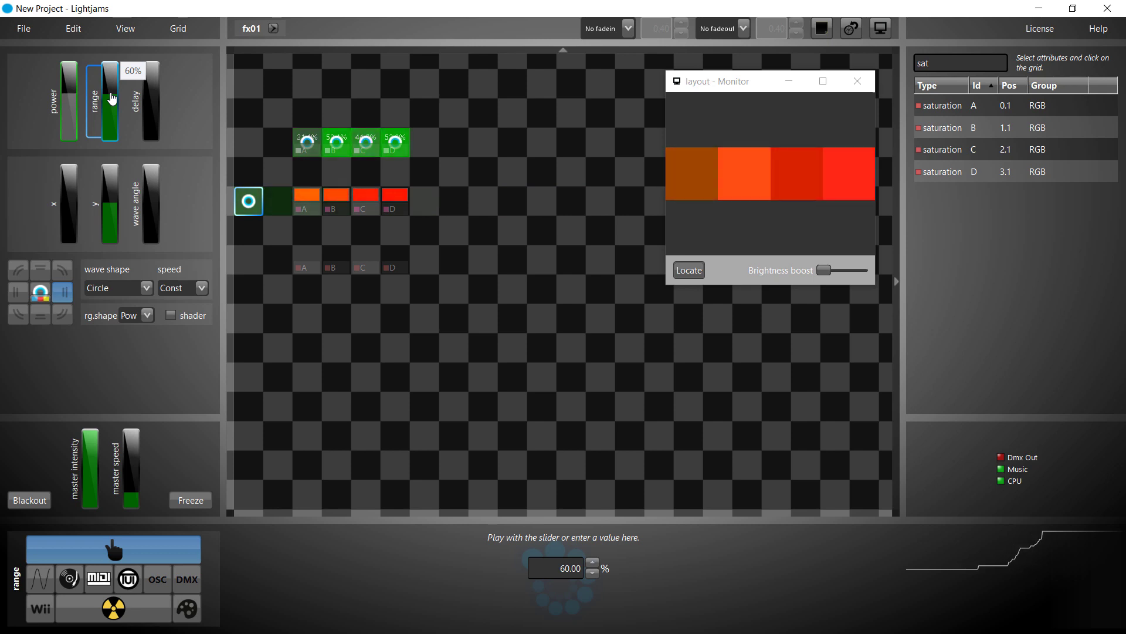
left_click_drag(109, 88, 110, 58)
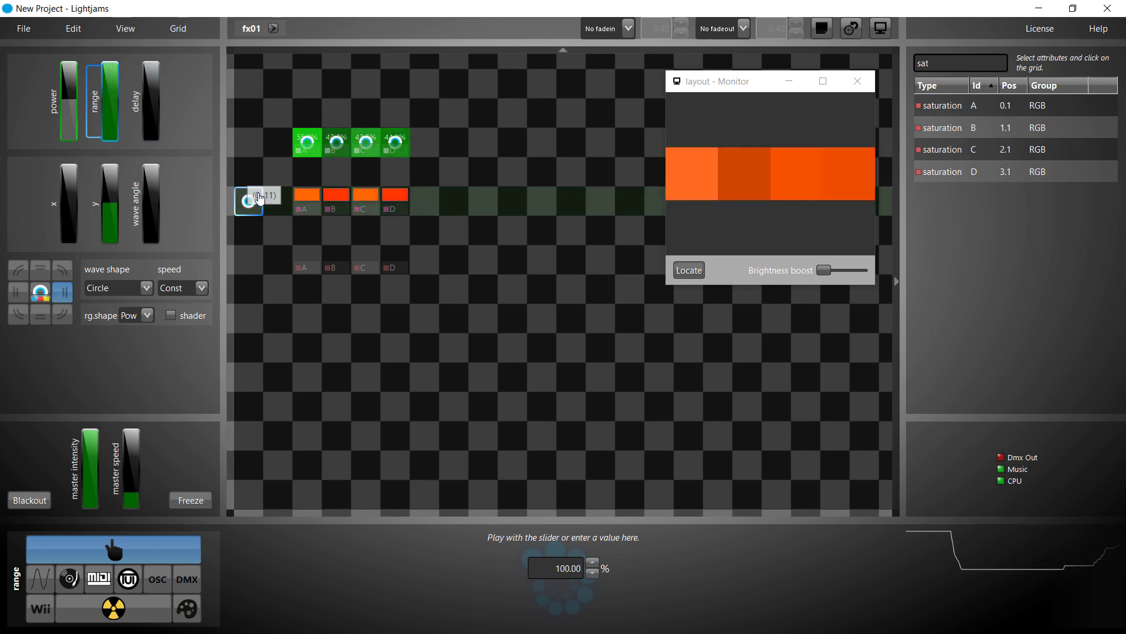
left_click(306, 201)
left_click_drag(283, 181, 402, 221)
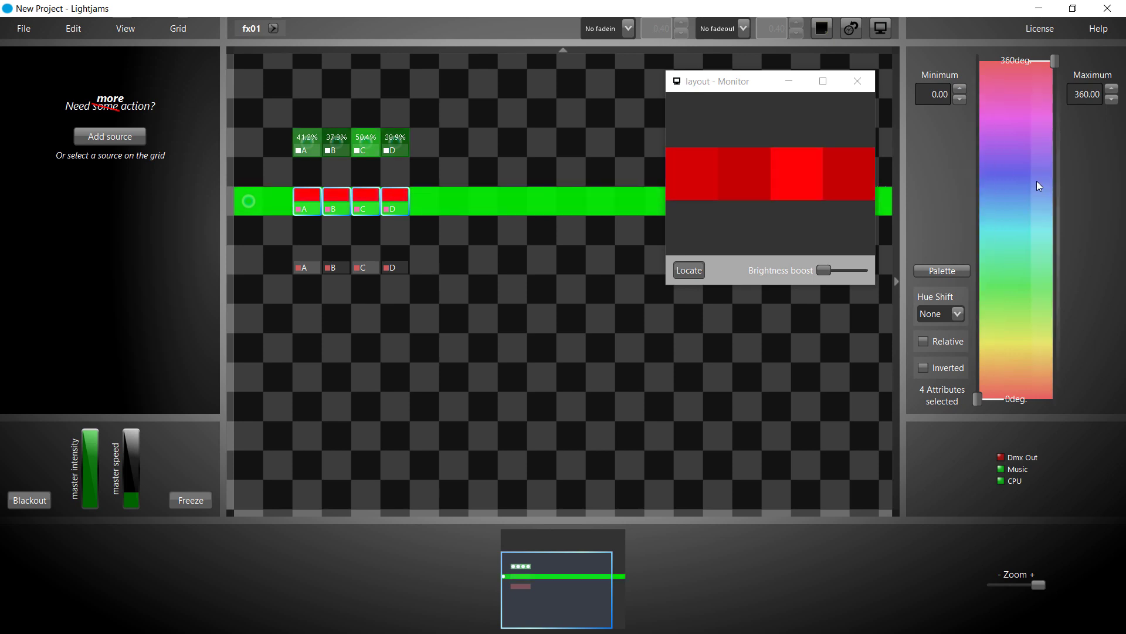
left_click(1022, 182)
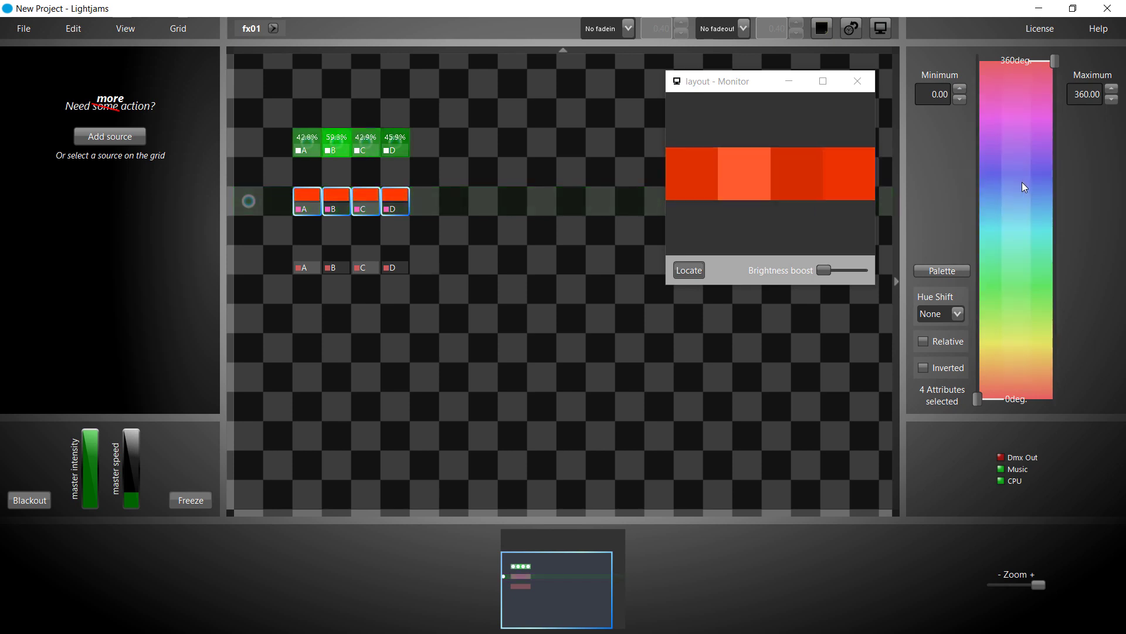
mouse_move(1022, 182)
left_mouse_down()
mouse_move(1021, 338)
mouse_move(1006, 97)
mouse_move(993, 325)
mouse_move(1022, 199)
mouse_move(1015, 379)
left_mouse_up()
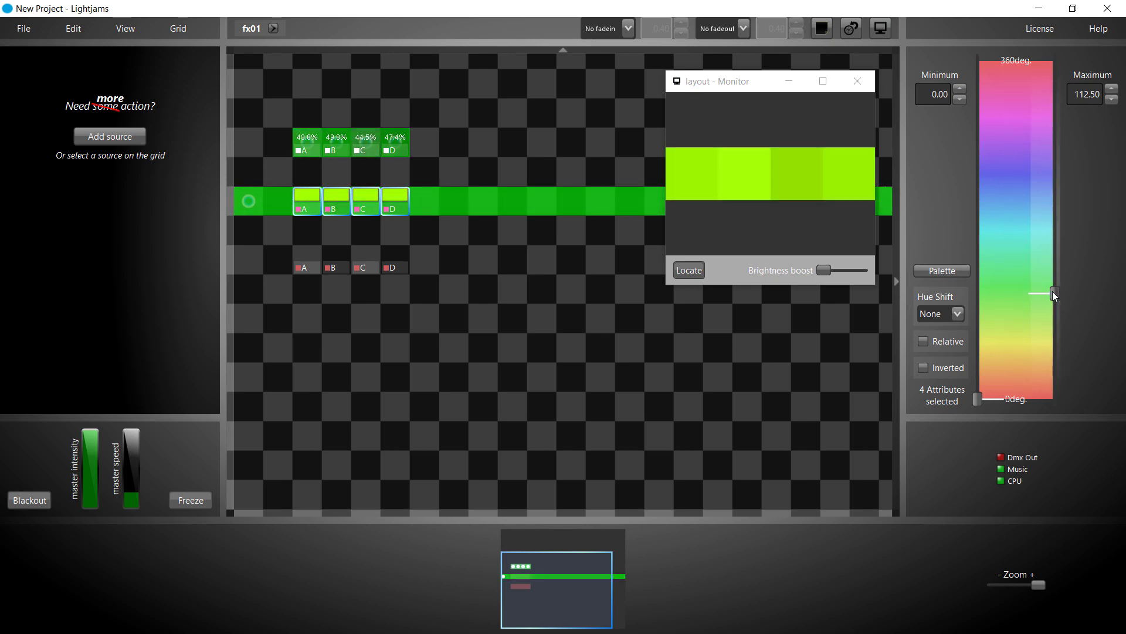
left_click_drag(1052, 291, 1054, 40)
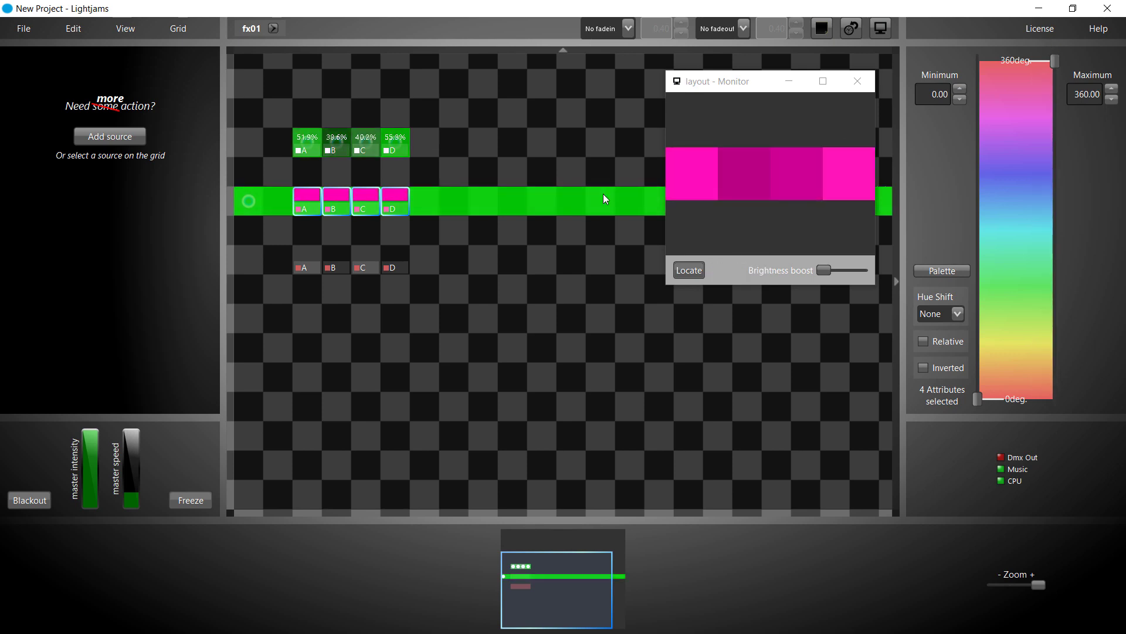
left_click(485, 272)
type("sat")
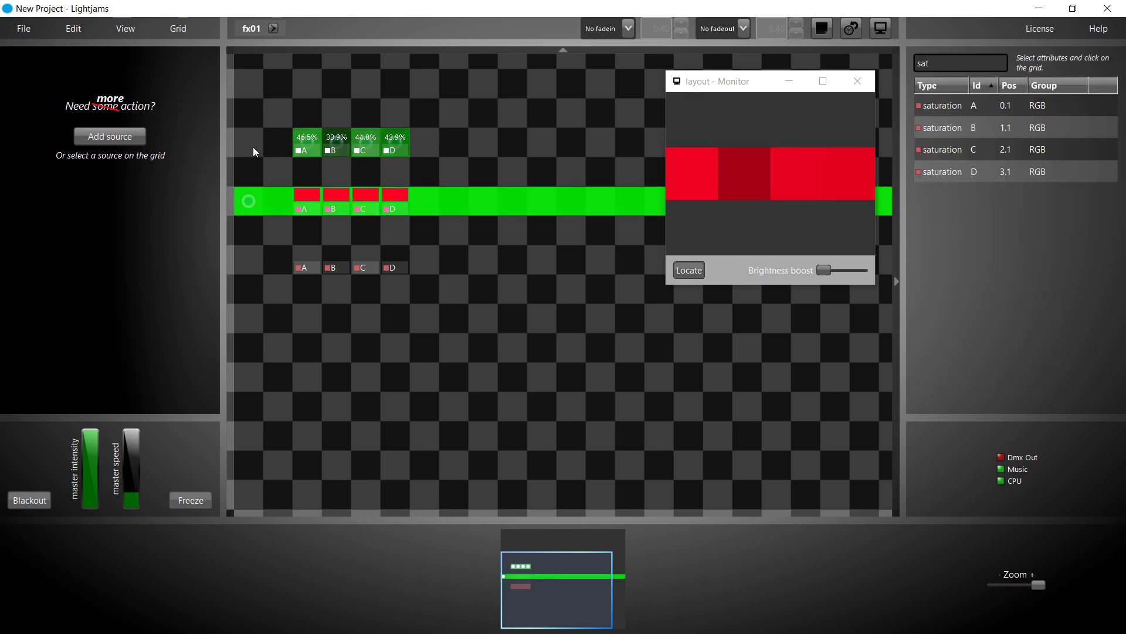
- Duplicate the hue-row source and move the copy to the saturation row
left_click(245, 201)
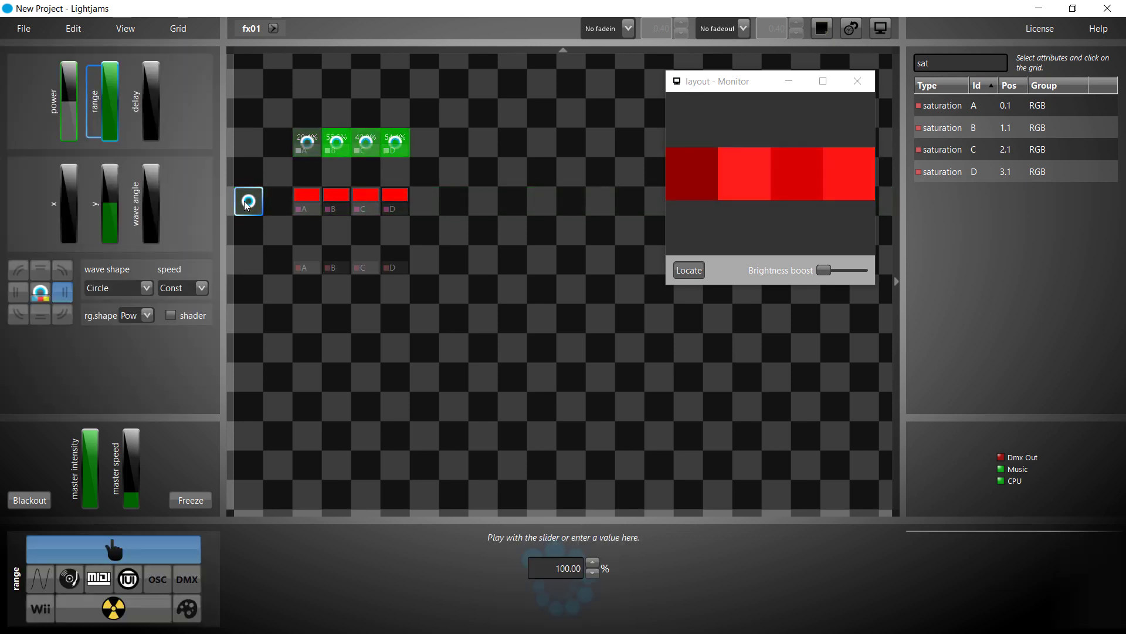
key("ctrl+v")
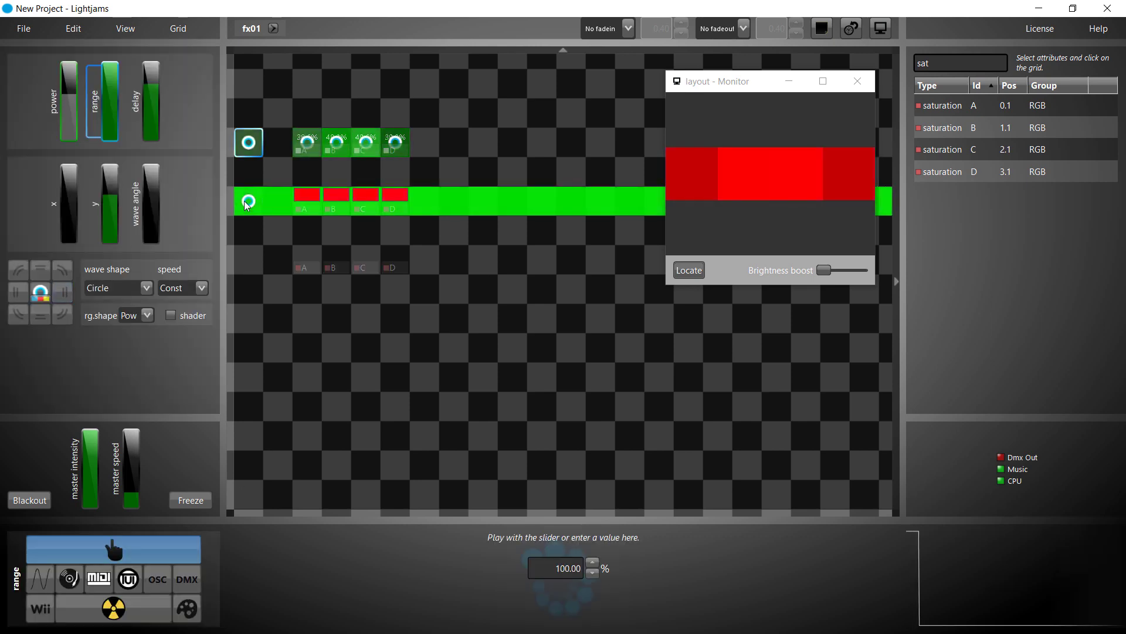
left_click(251, 151)
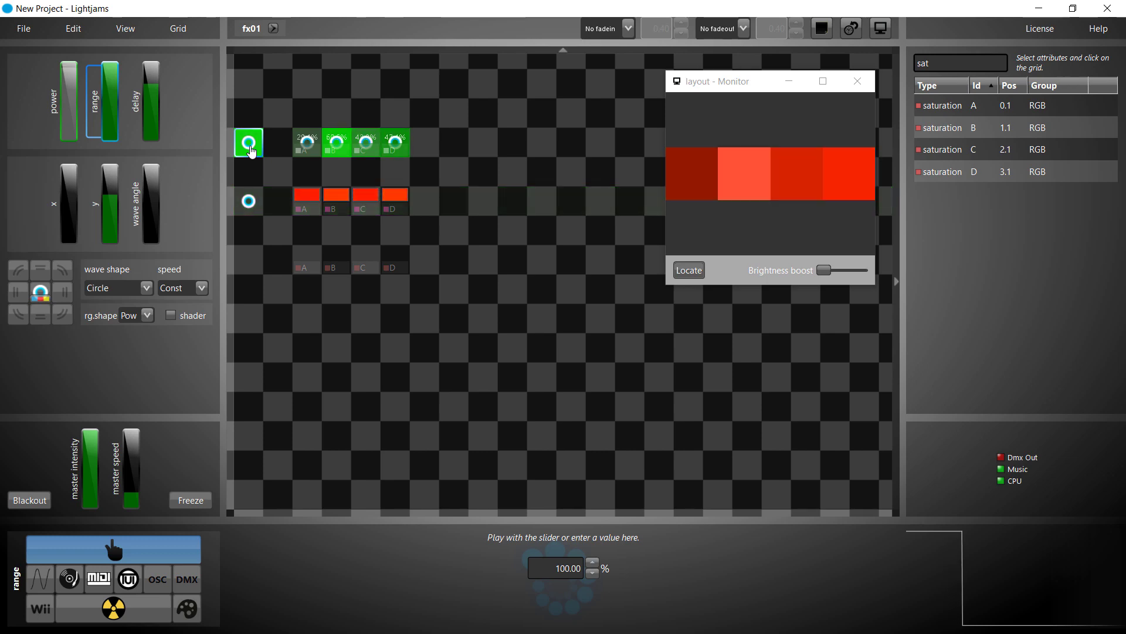
mouse_move(251, 151)
left_mouse_down()
mouse_move(307, 288)
mouse_move(307, 248)
left_mouse_up()
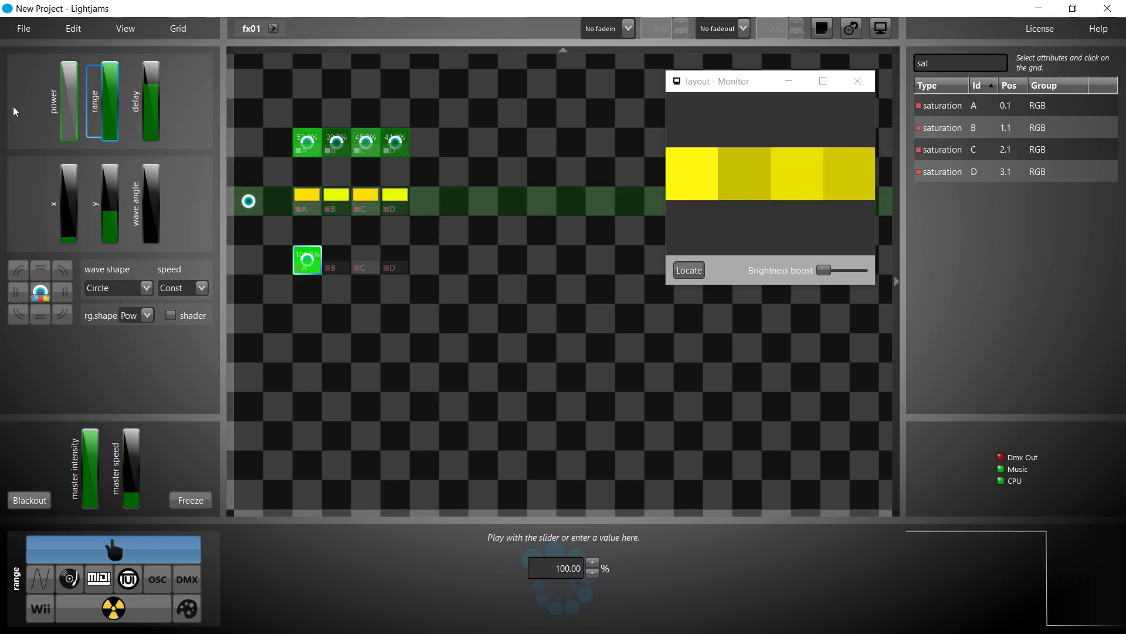
- Give the copy a fixed 100% power with its wave covering the whole saturation row
left_click(67, 102)
left_click(40, 579)
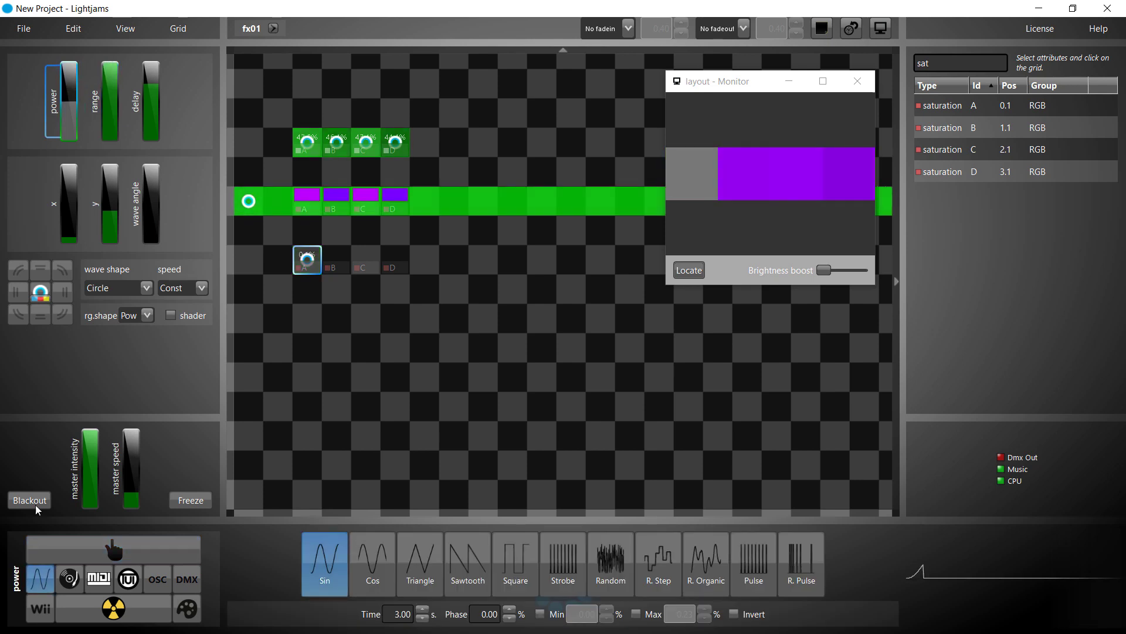
left_click(37, 546)
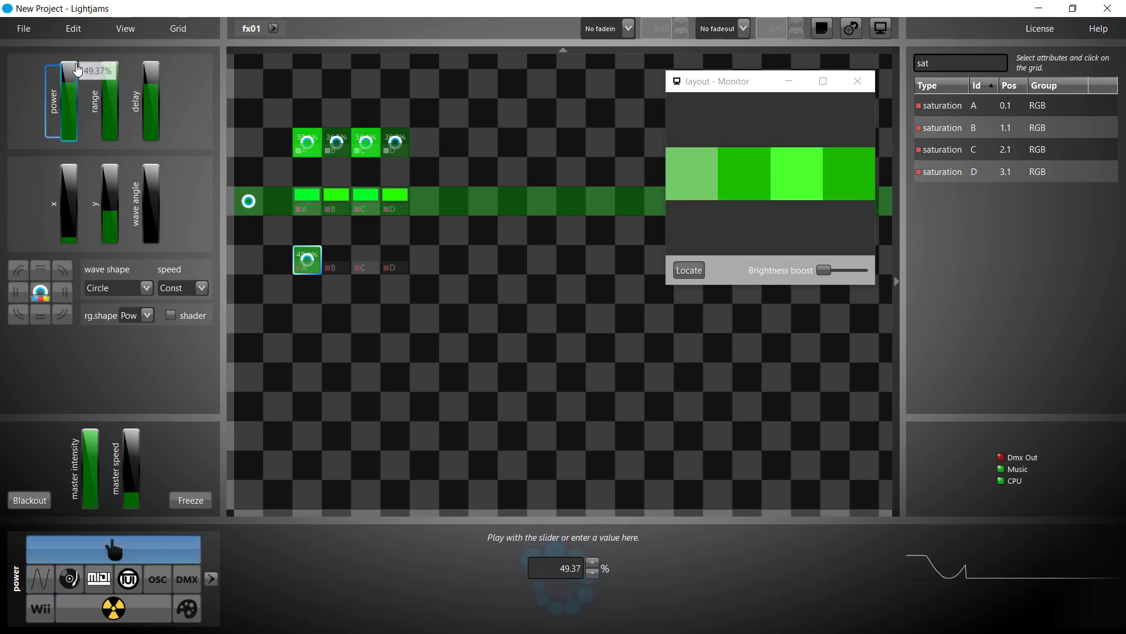
left_click_drag(71, 85, 72, 63)
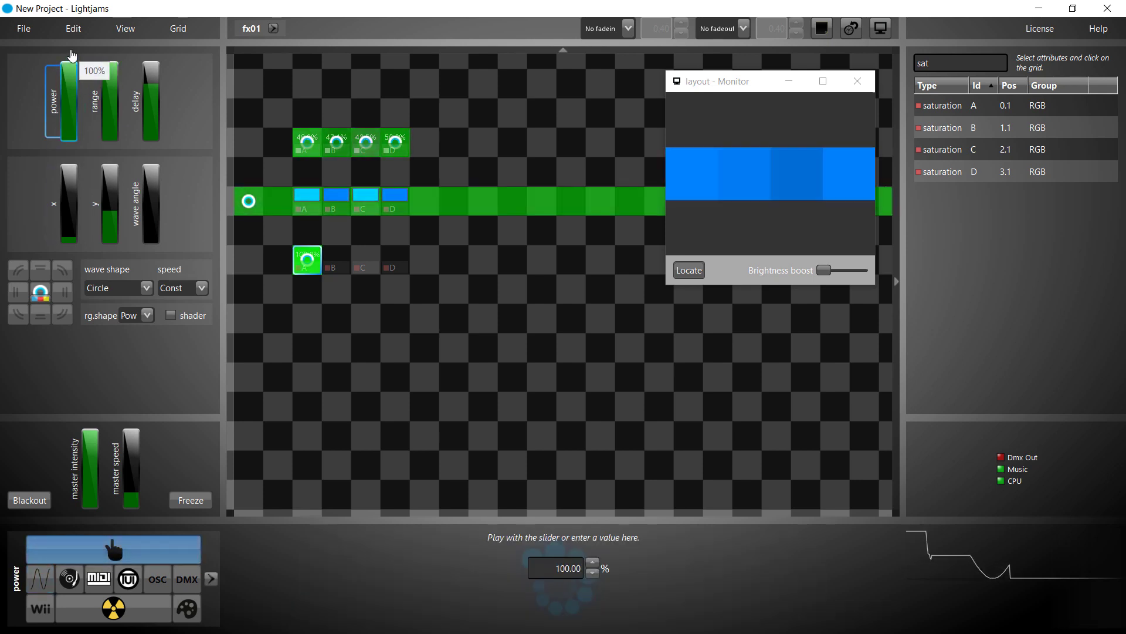
left_click(248, 260)
left_click(150, 101)
left_click(61, 291)
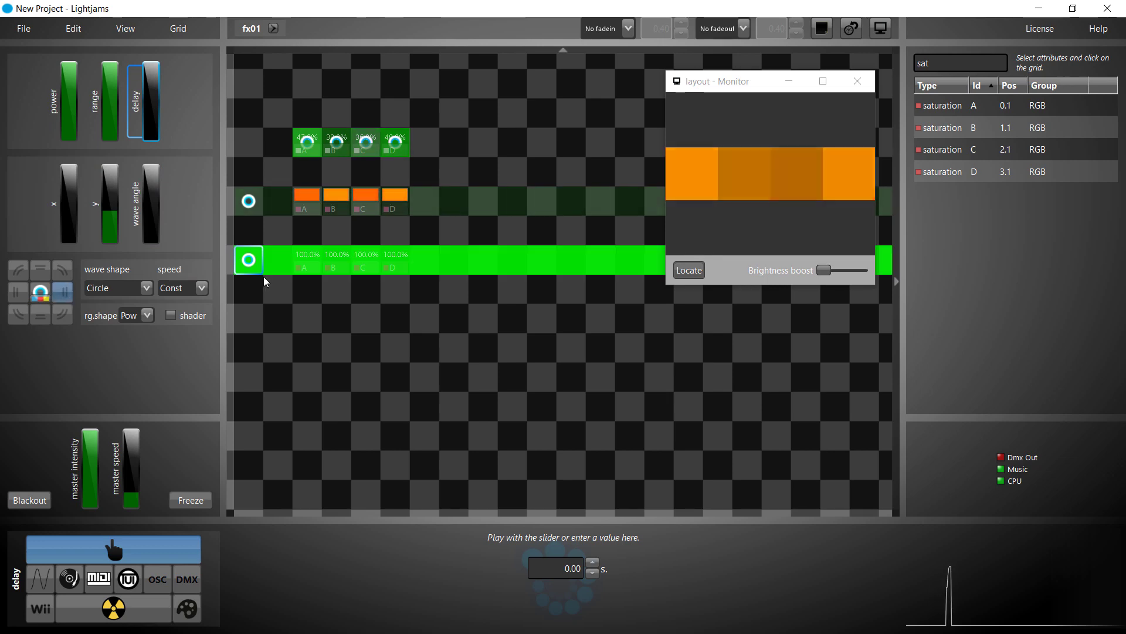
left_click(299, 264)
- Select saturation attributes A–D and narrow their Minimum–Maximum range to a single value
left_click(359, 281)
key("ctrl+a")
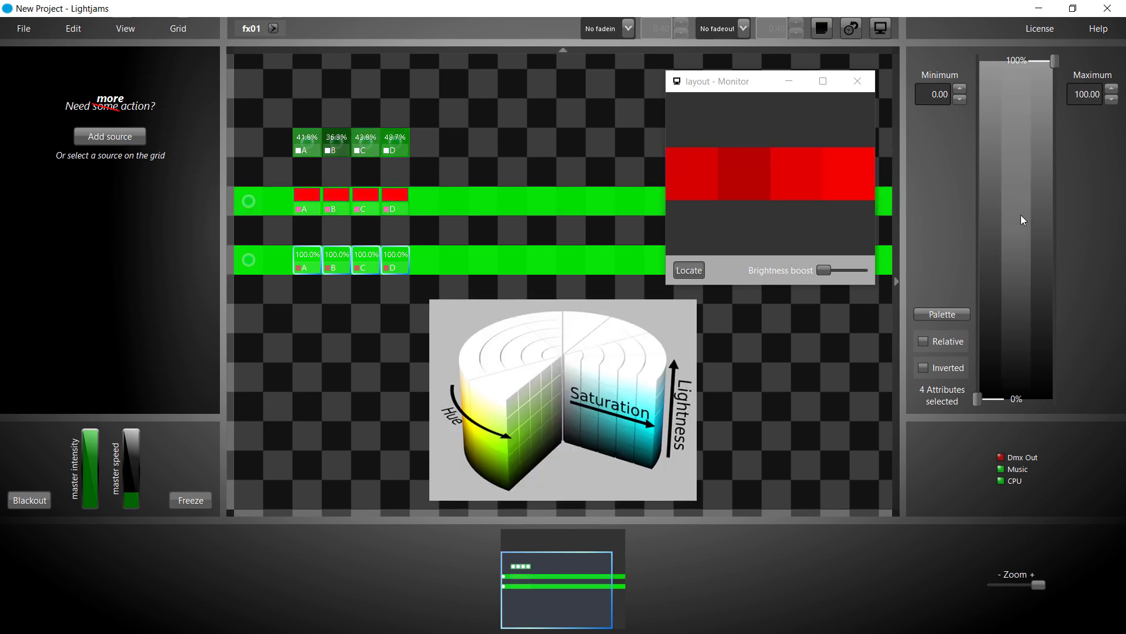
left_click_drag(1021, 215, 1022, 381)
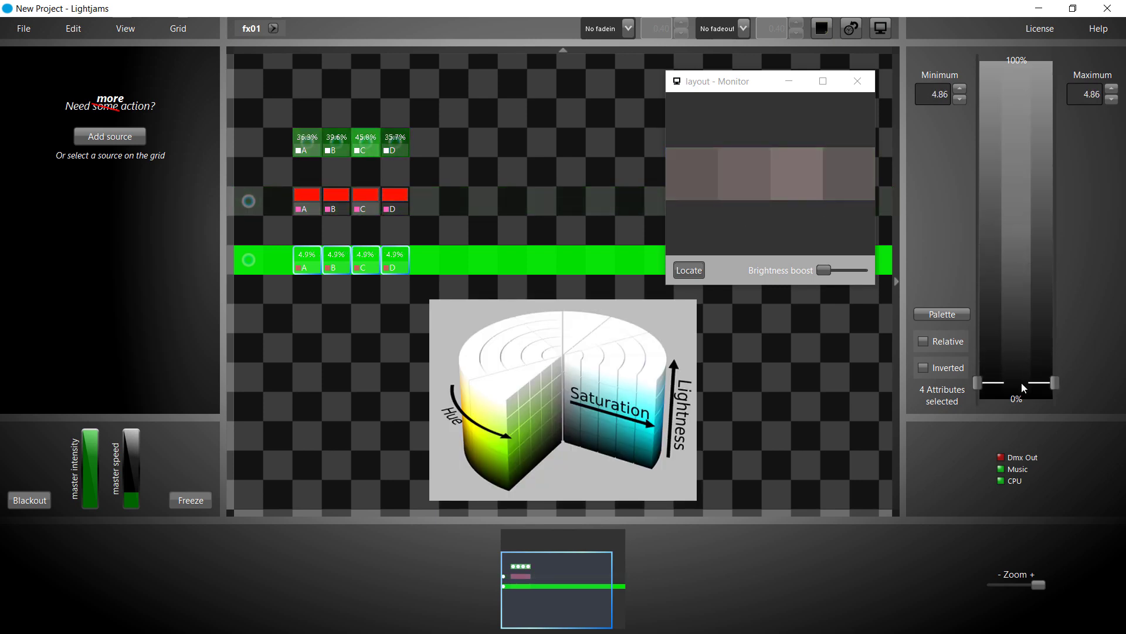